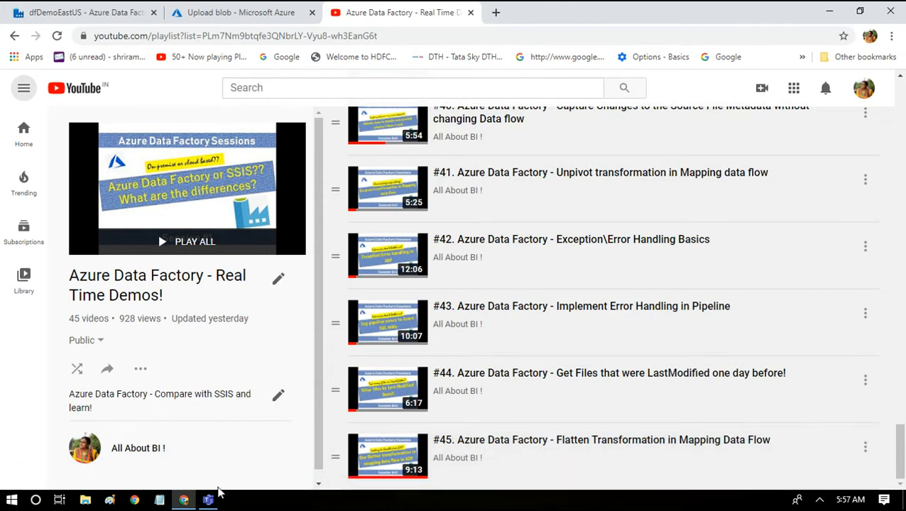
Open a blank Notepad note and write "select", followed by "select * from table;" on a separate line.
left_click(159, 500)
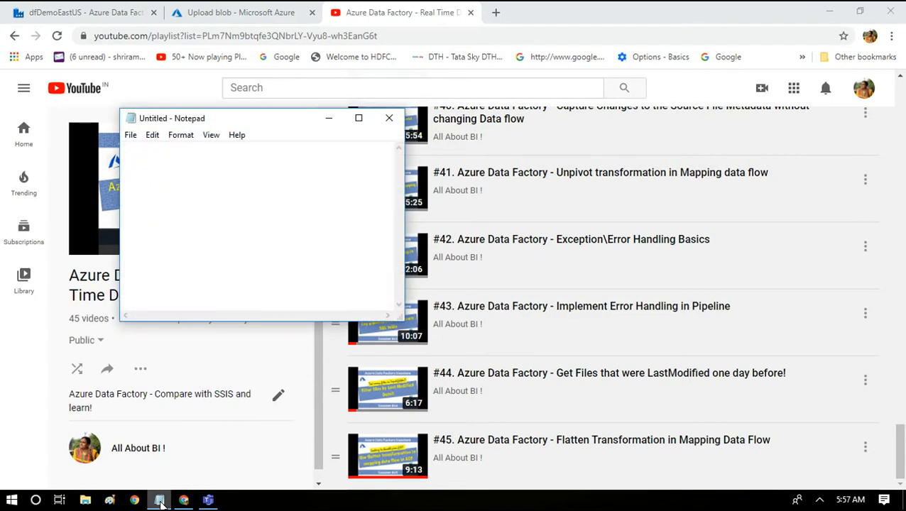
type("sdfs")
key("BackSpace")
key("BackSpace")
key("BackSpace")
type("elect  select ")
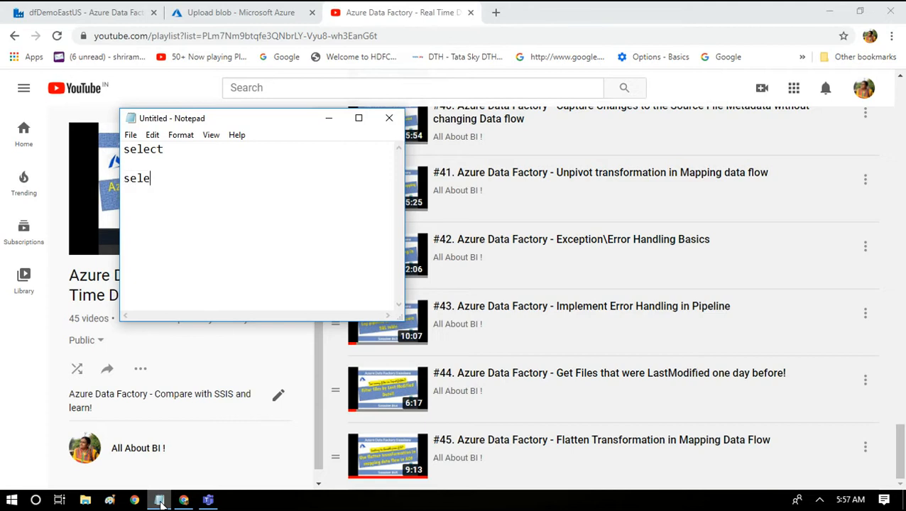
type("* from table")
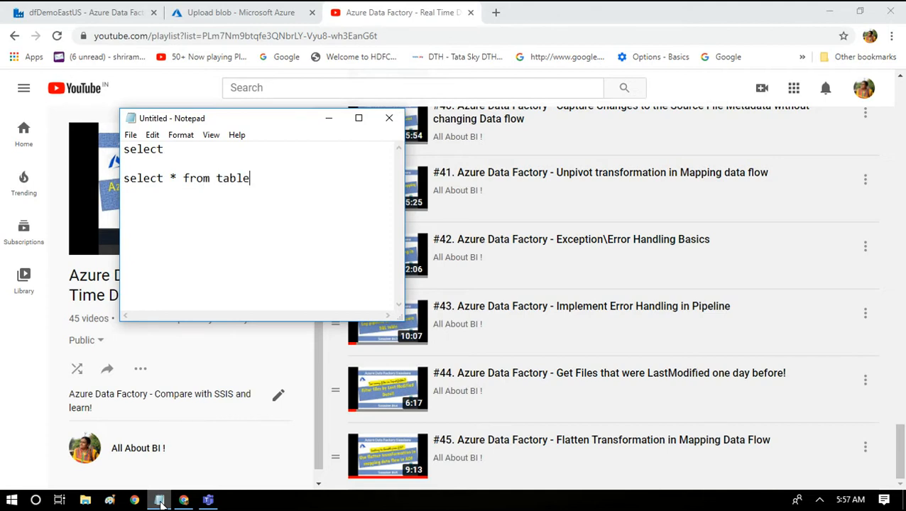
key("shift+Home")
key("End")
Add note lines reading "choose colums", "alias" and "reorder - tbl - col1,col2,col3" below the select query.
type("hoose co")
type("lum")
type("f")
key("BackSpace")
type("alias")
key("Return")
type("reorde")
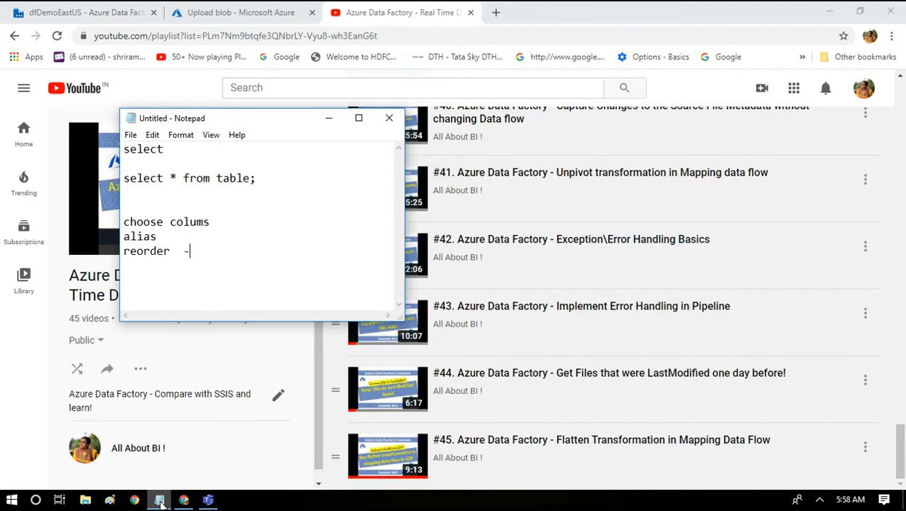
type("r  - tbl - col1,col2")
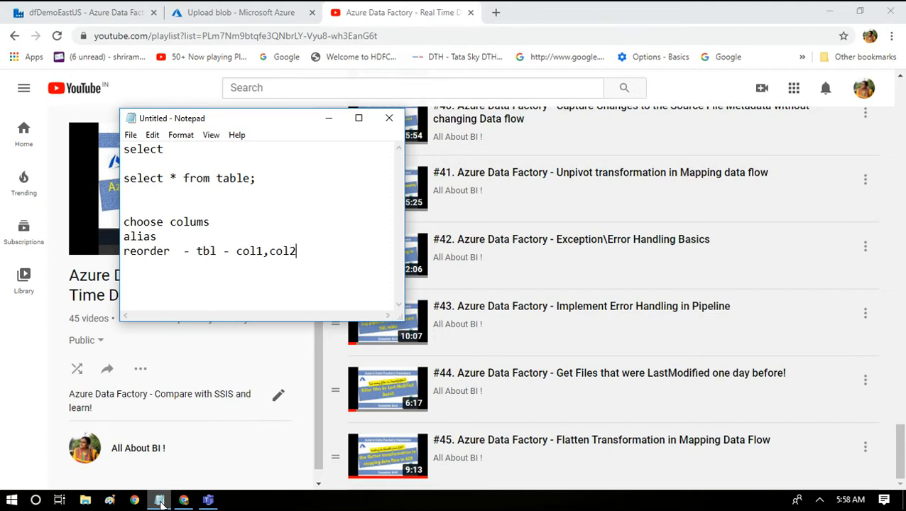
type(",col3  ")
Write "select col3,col2,col1" below the reorder line as an example of changed column order.
type("select")
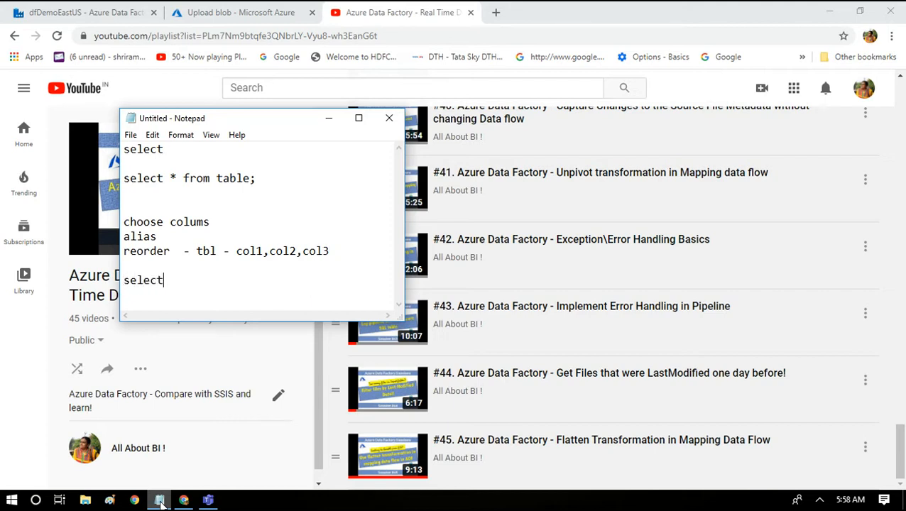
type(" col3,clo2")
key("BackSpace")
key("BackSpace")
type("ol2,col1")
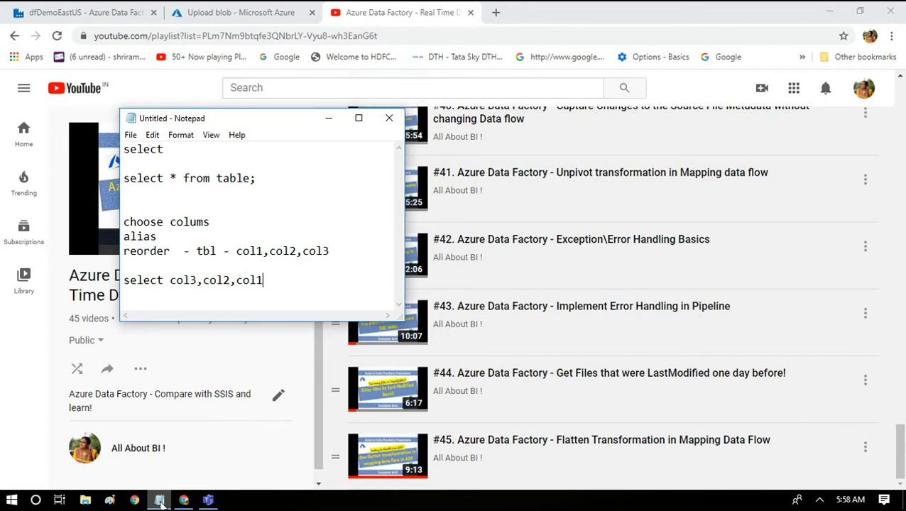
Delete the notes on choosing, aliasing and reordering columns together with the reordered select example.
key("shift+Home")
key("shift+Up")
key("shift+Up")
key("shift+Up")
key("shift+Up")
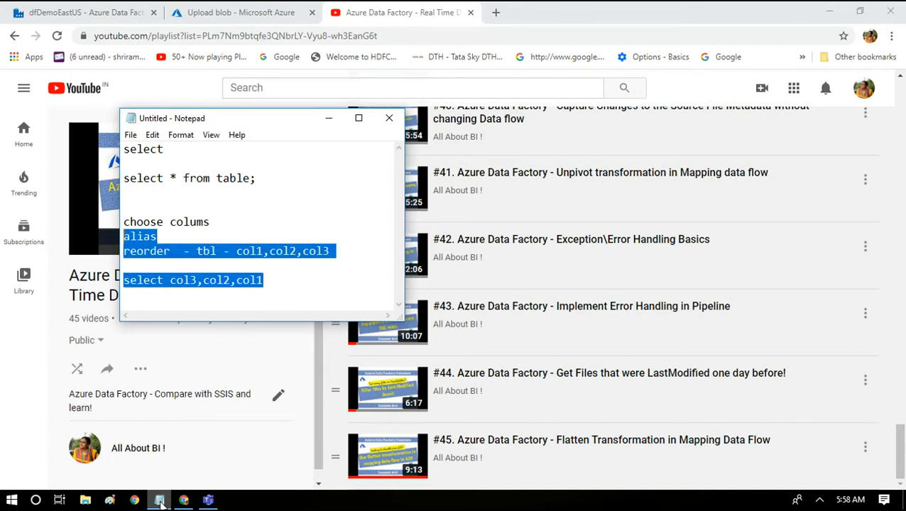
key("BackSpace")
Add the note lines "select in mapping" and "dynamic -" below the select query.
type("select o")
key("BackSpace")
type("in mappo")
key("BackSpace")
type("ing")
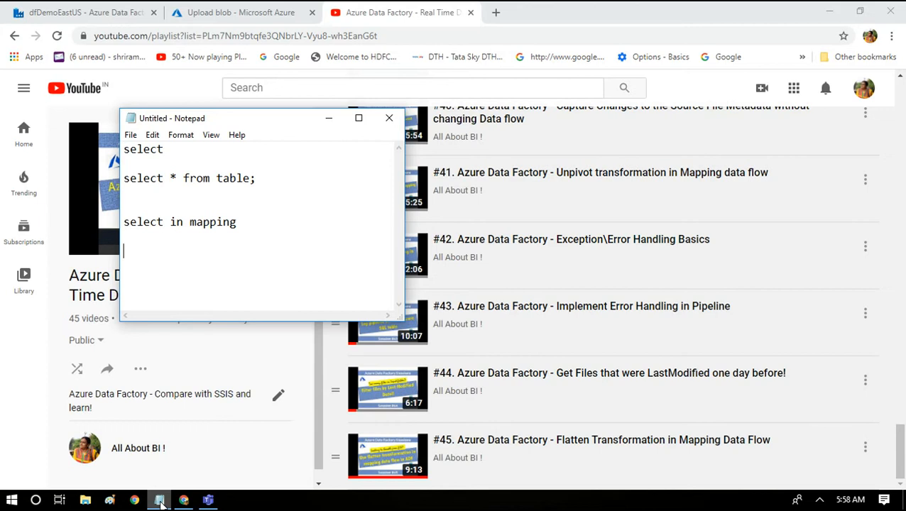
type("ynamic -")
key("shift+Home")
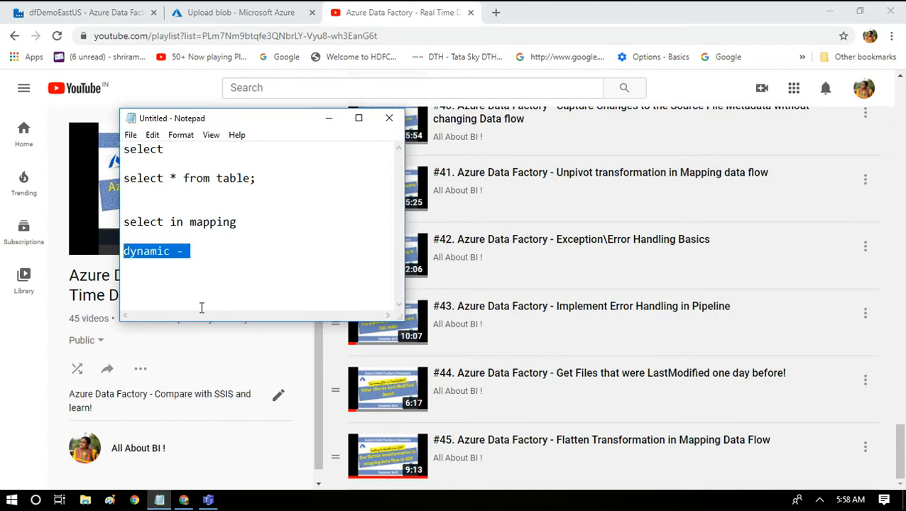
Switch to the Azure portal, open PariticipantsList.xlsx from democontainer in Excel and show its Sheet3.
left_click(221, 10)
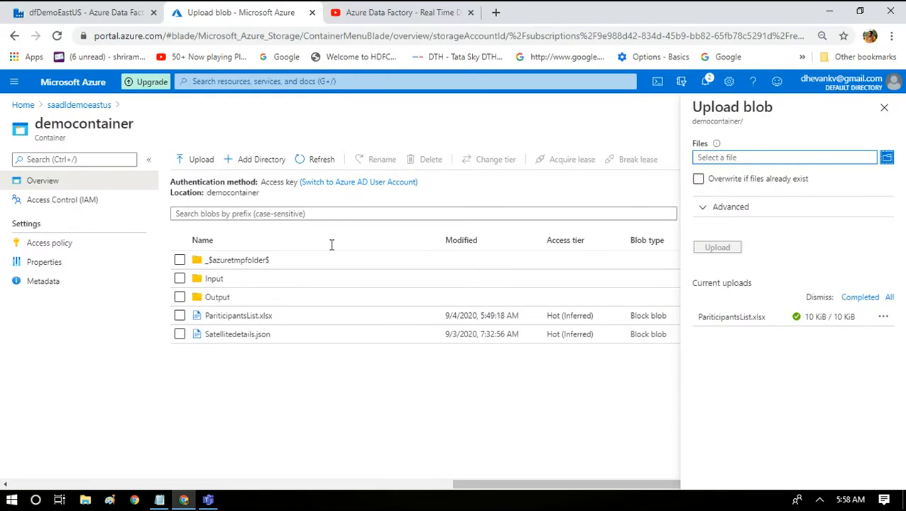
left_click(220, 323)
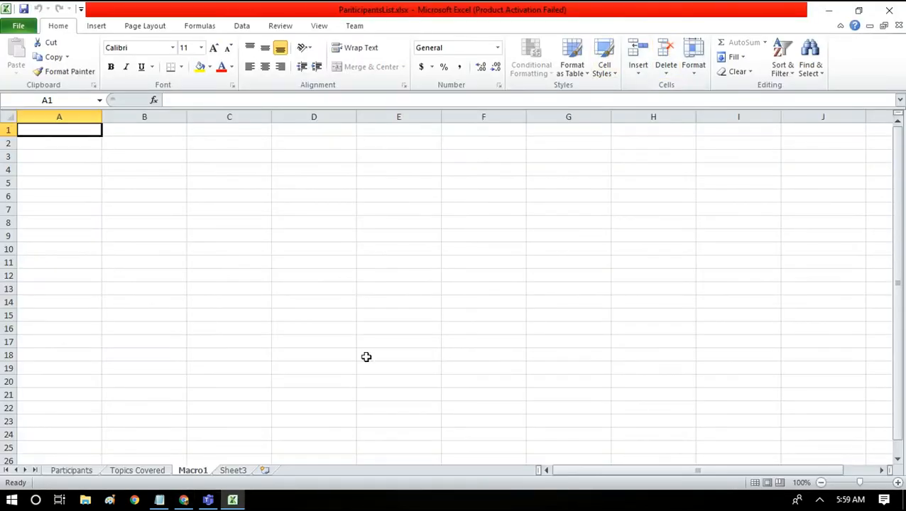
left_click(231, 471)
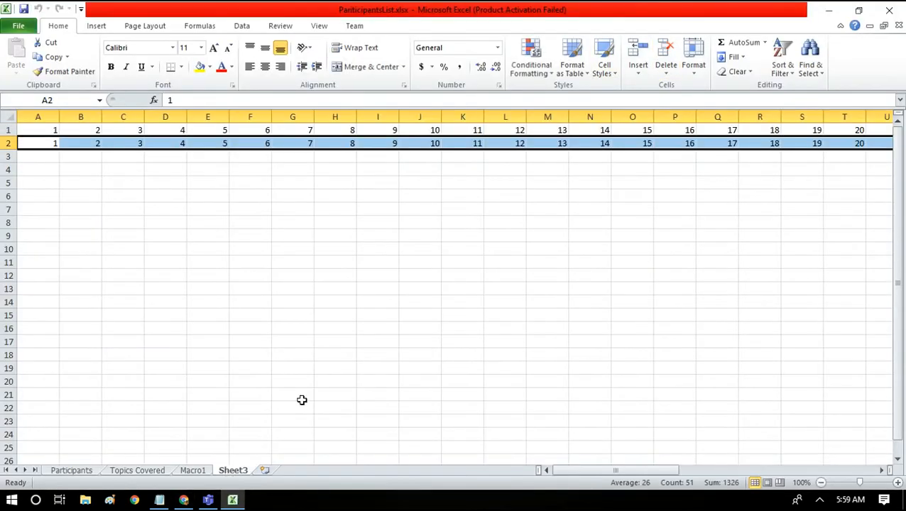
Examine the two numbered rows of Sheet3 across all their columns, close the workbook and return to the Azure portal.
left_click(334, 303)
left_click_drag(582, 470, 795, 472)
left_click(842, 142)
left_click_drag(842, 141, 43, 131)
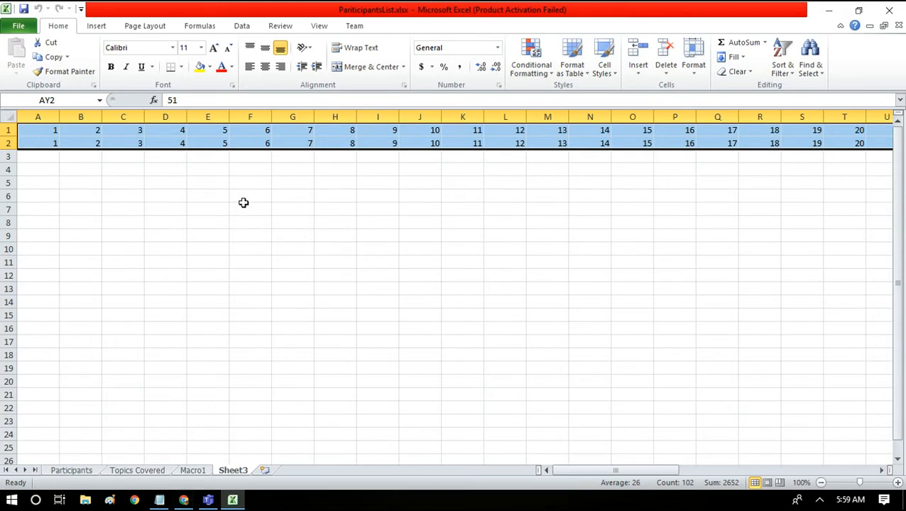
left_click(888, 10)
left_click(445, 275)
left_click(182, 500)
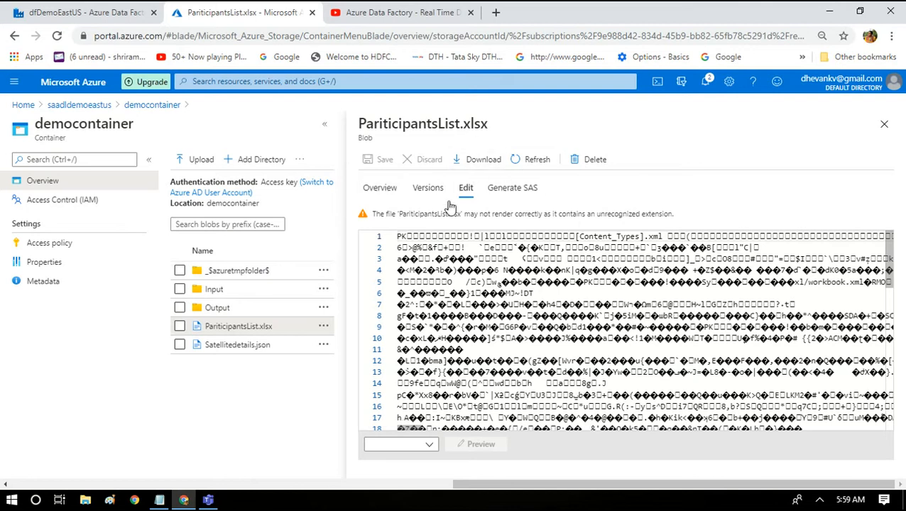
Preview SalesData.csv from democontainer's Input folder as a table to examine its columns, and close the blob.
left_click(211, 353)
left_click(218, 307)
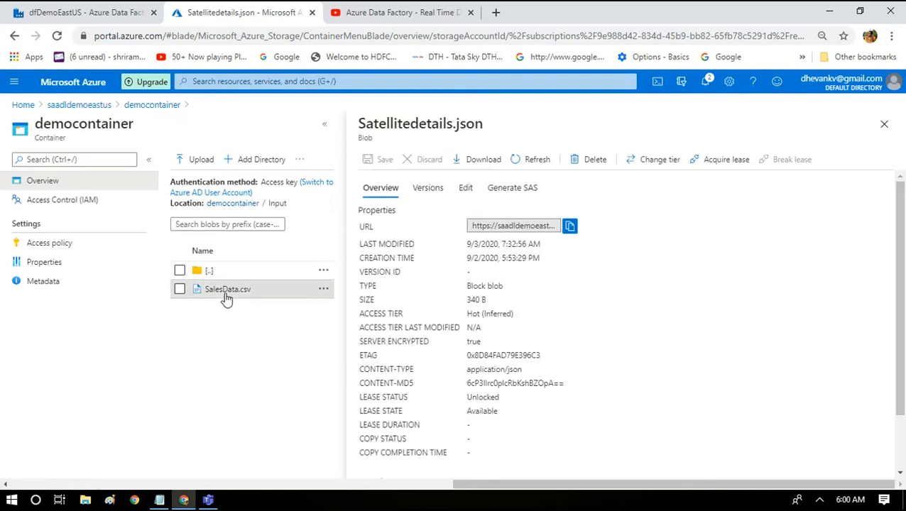
left_click(227, 296)
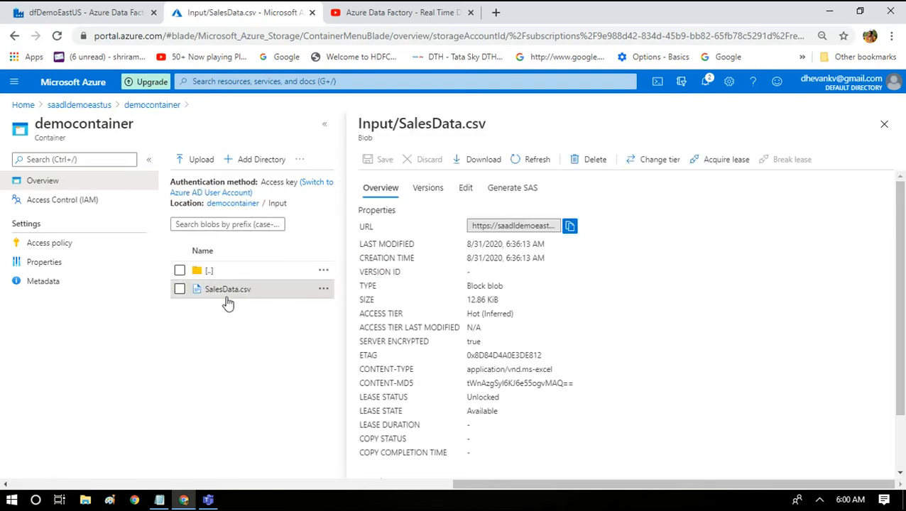
left_click(461, 196)
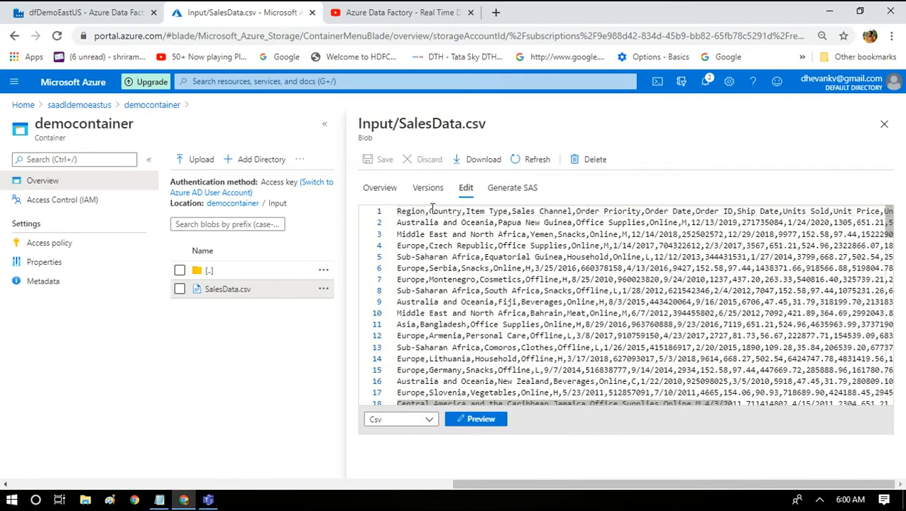
left_click(475, 419)
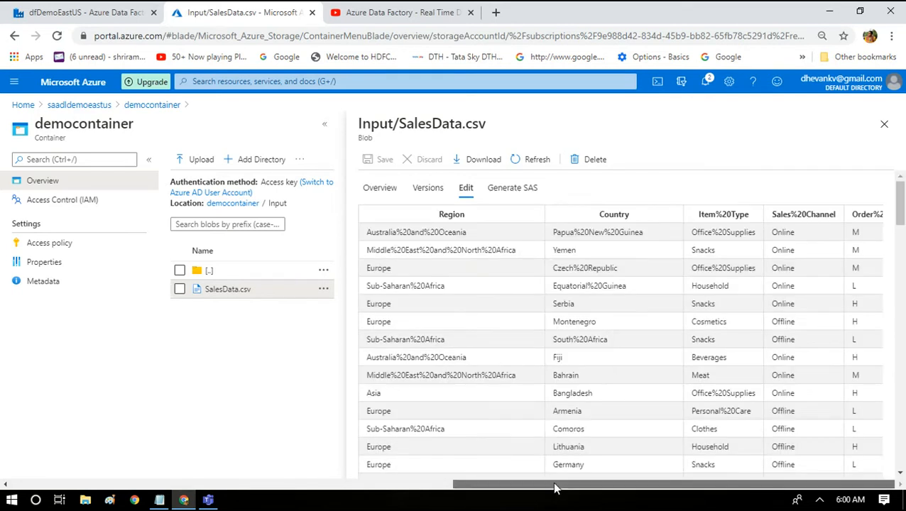
left_click_drag(530, 487, 732, 467)
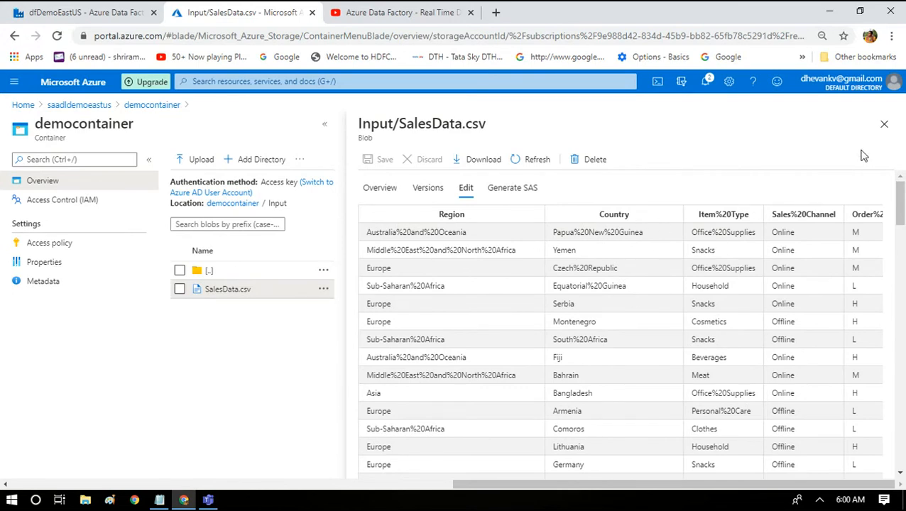
left_click(883, 123)
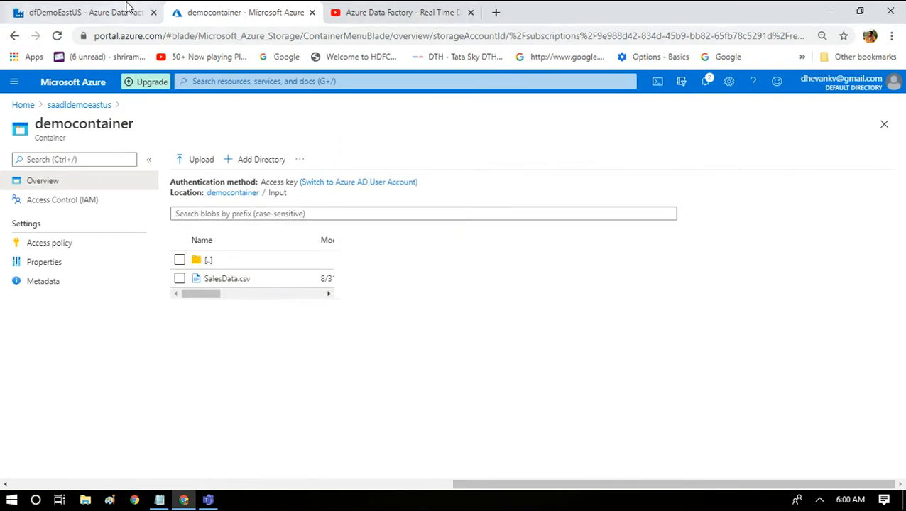
Switch to the dfDemoEastUS data factory, add a Select transformation after source1 in dataflow1 and open its settings.
left_click(56, 8)
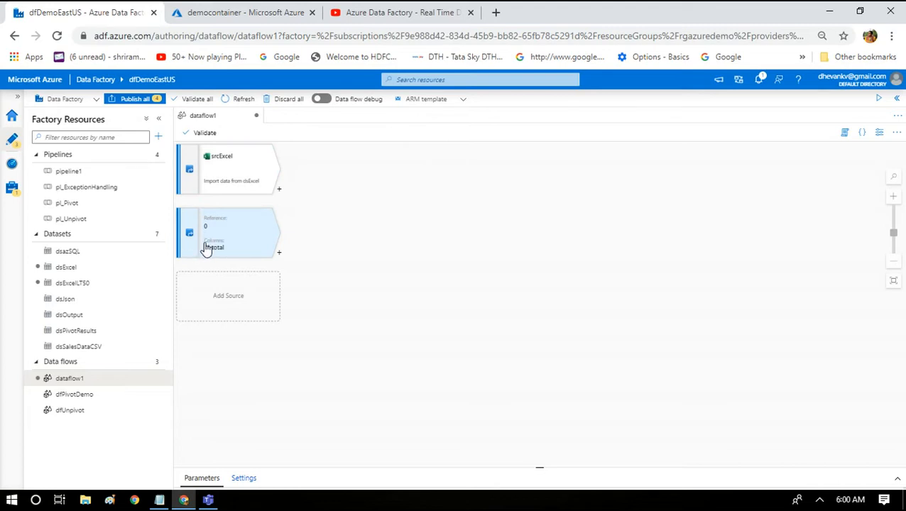
left_click(279, 190)
left_click(443, 176)
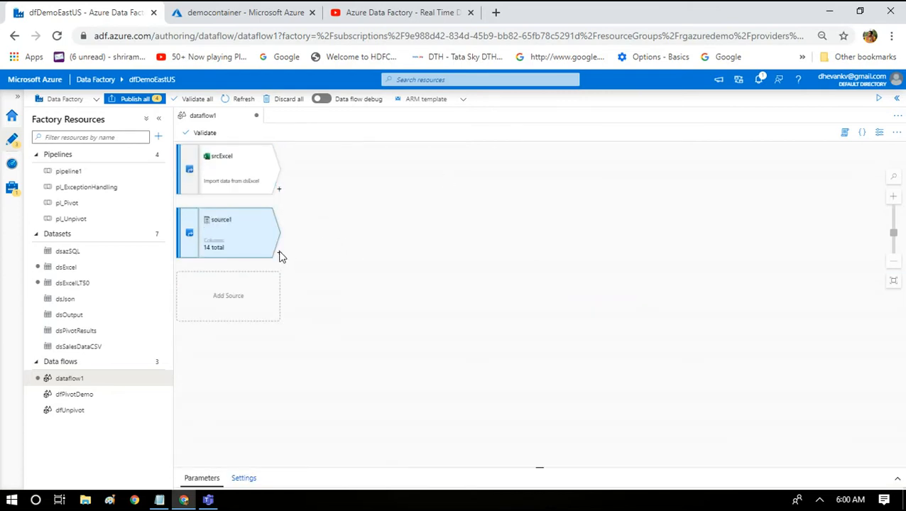
left_click(280, 255)
type("selec")
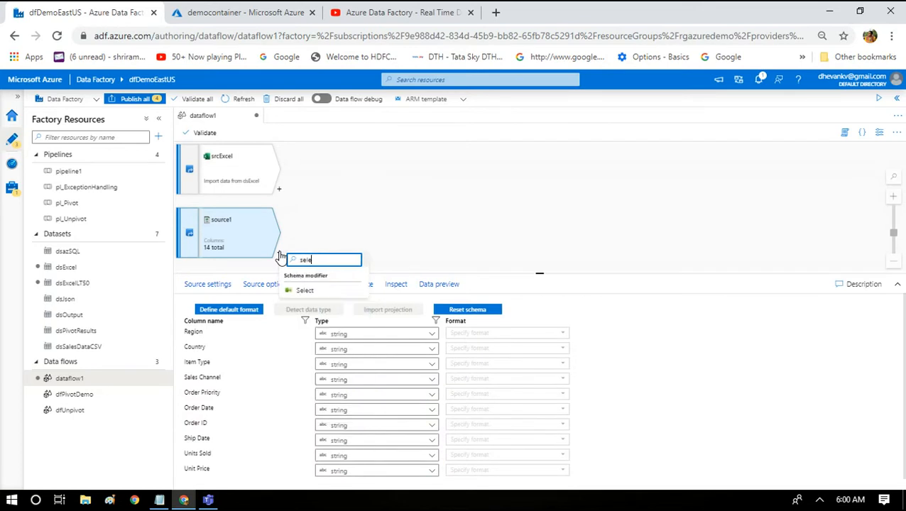
left_click(298, 291)
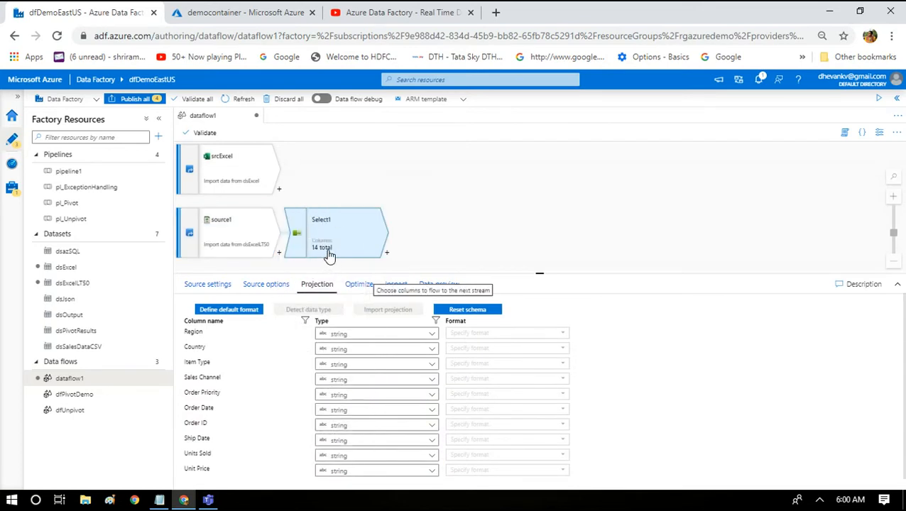
left_click(310, 249)
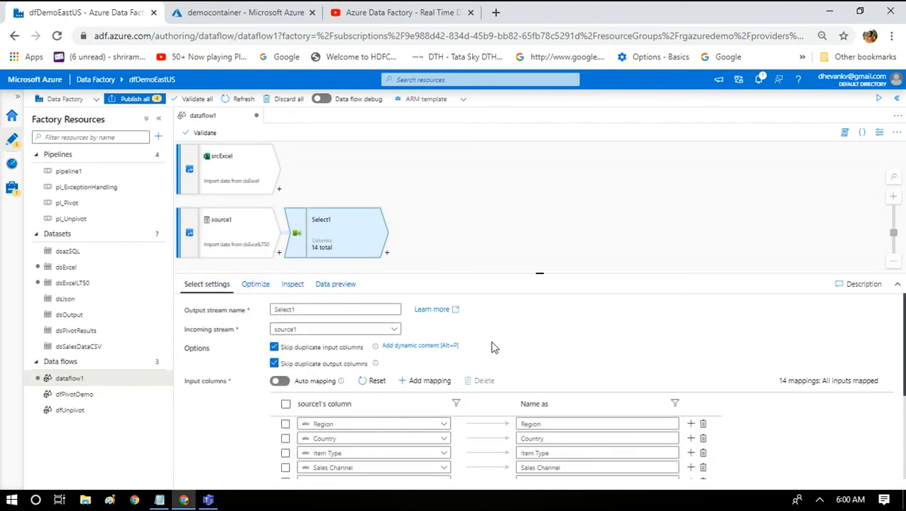
Enlarge the Select1 settings, review the column mappings, and try auto mapping before switching it off again.
left_click_drag(539, 271, 562, 111)
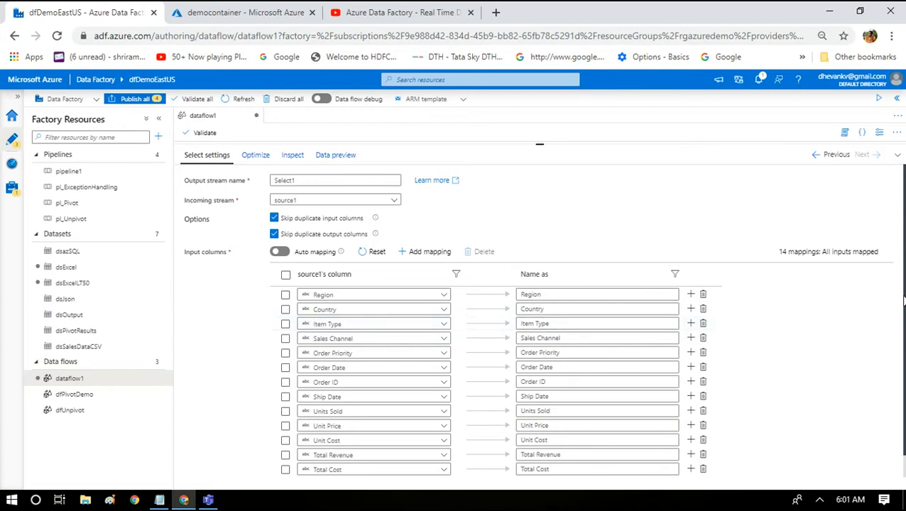
scroll(903, 302, "down", 1)
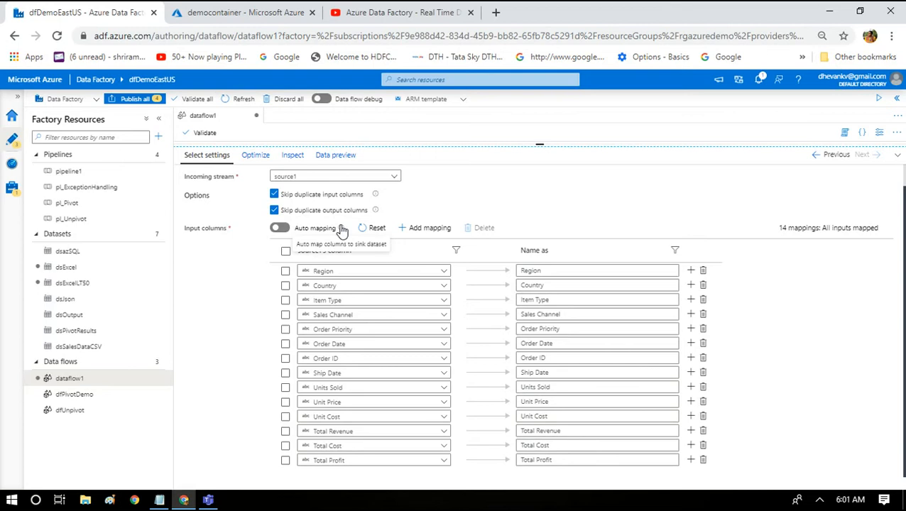
left_click(281, 228)
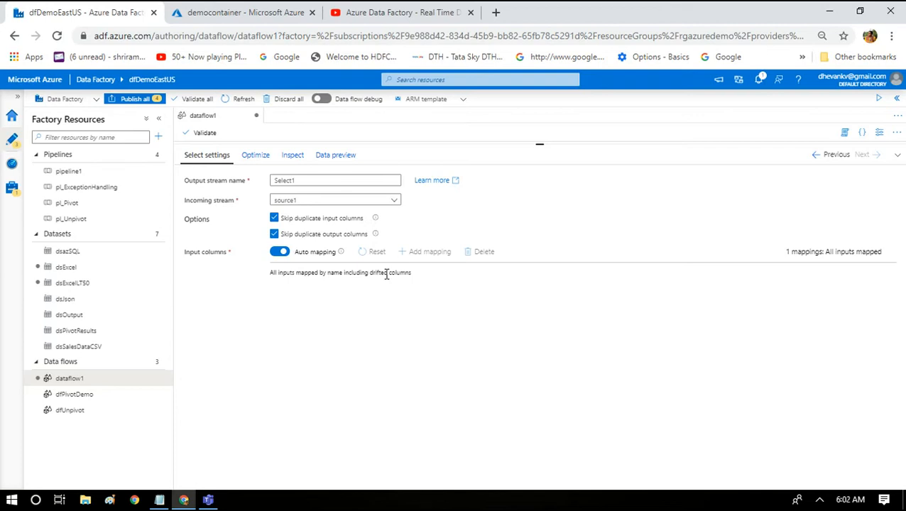
left_click(279, 254)
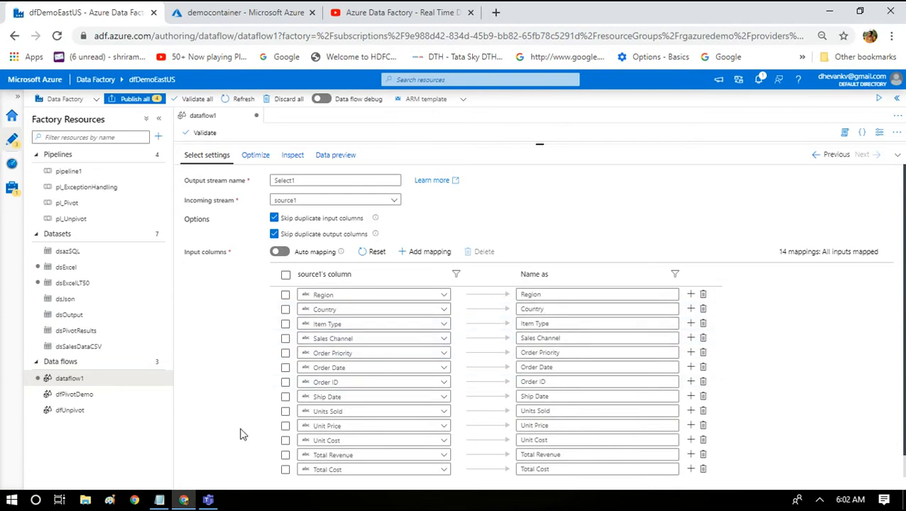
Switch to the Notepad notes and add the line "fixed" below "dynamic -".
left_click(159, 500)
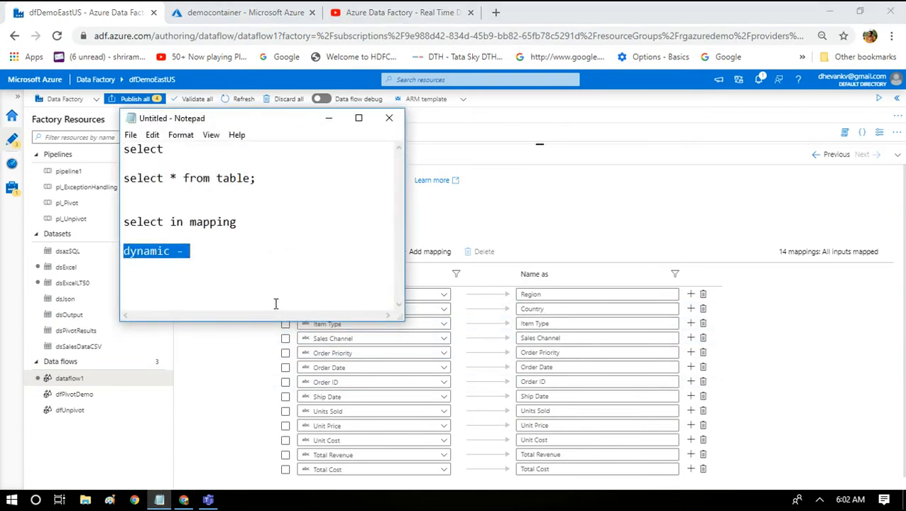
left_click(275, 304)
key("Return")
key("Return")
key("Return")
type("fixed")
key("Return")
key("Return")
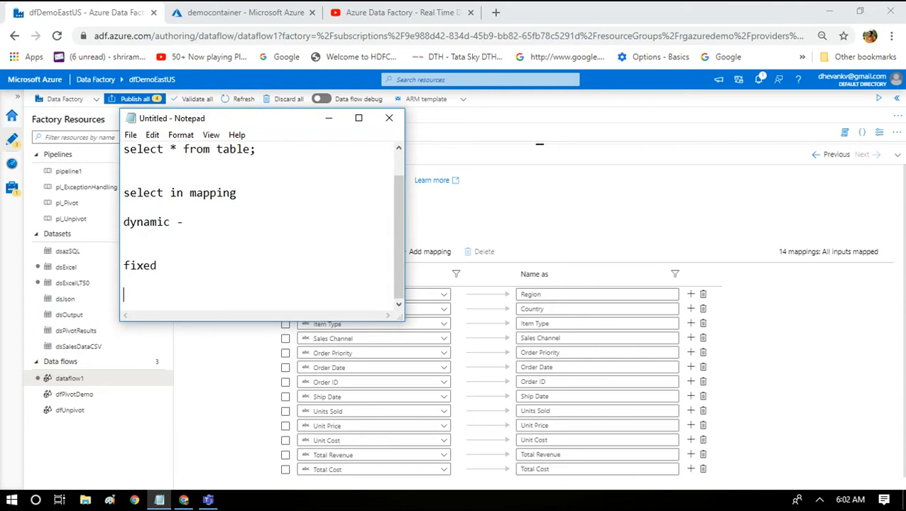
Add the note lines "rule based" and "auto mapping", and annotate "fixed" with "-- csv file < 50 columns".
type("rule base")
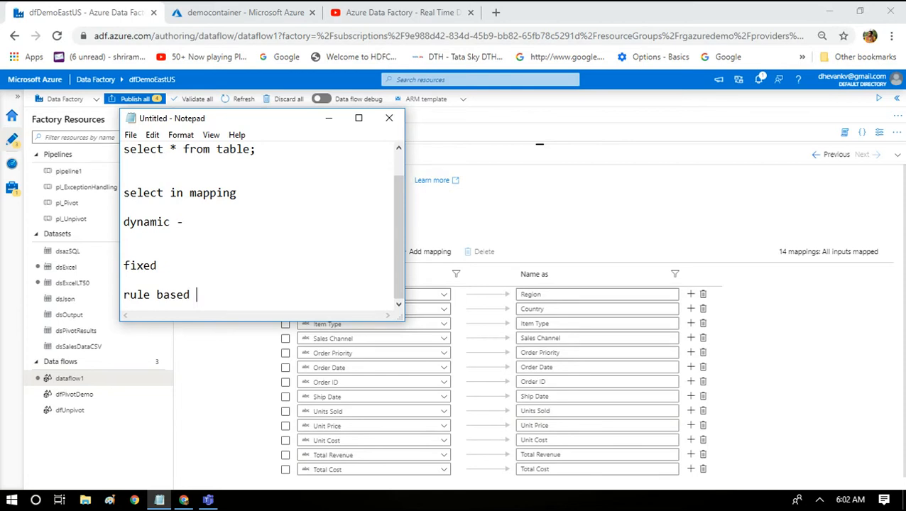
type("d")
key("Return")
key("Return")
type("auto mapping")
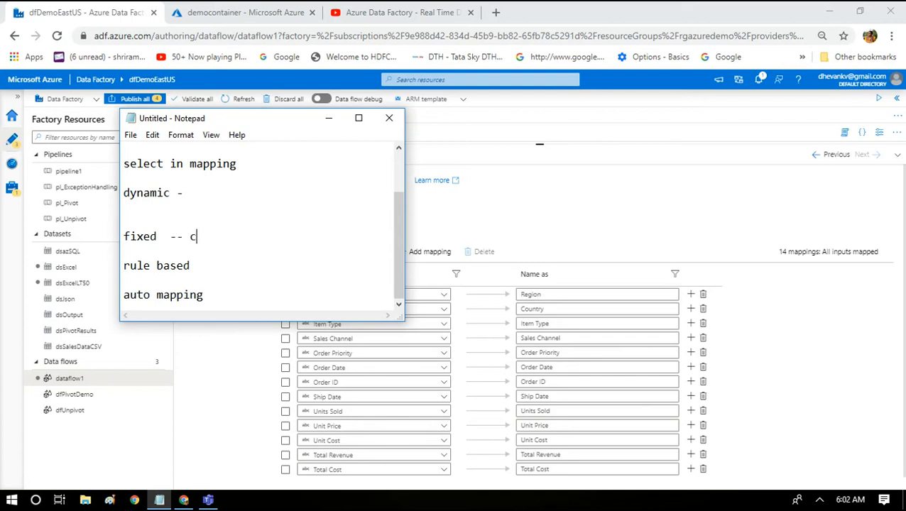
type("file < 50 columns")
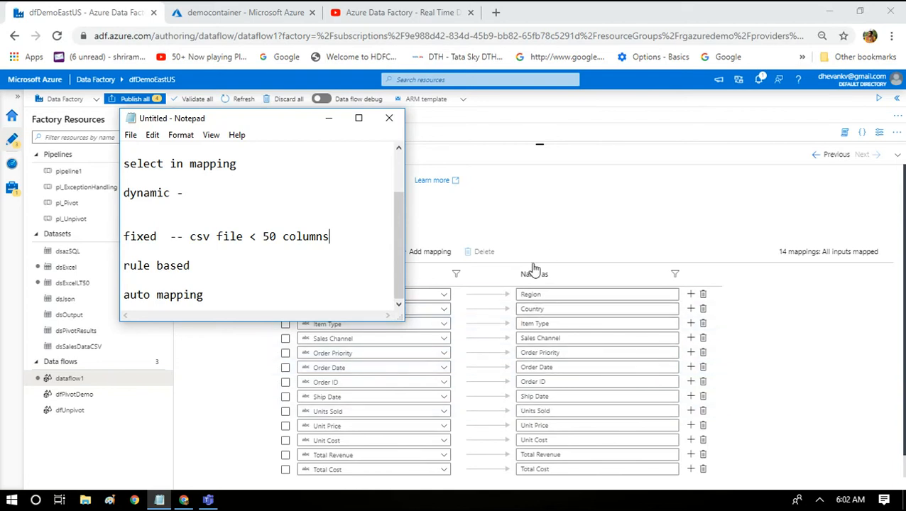
Switch back to Azure Data Factory and shrink the Select1 settings to bring the dataflow1 canvas into view.
left_click(521, 212)
left_click(384, 180)
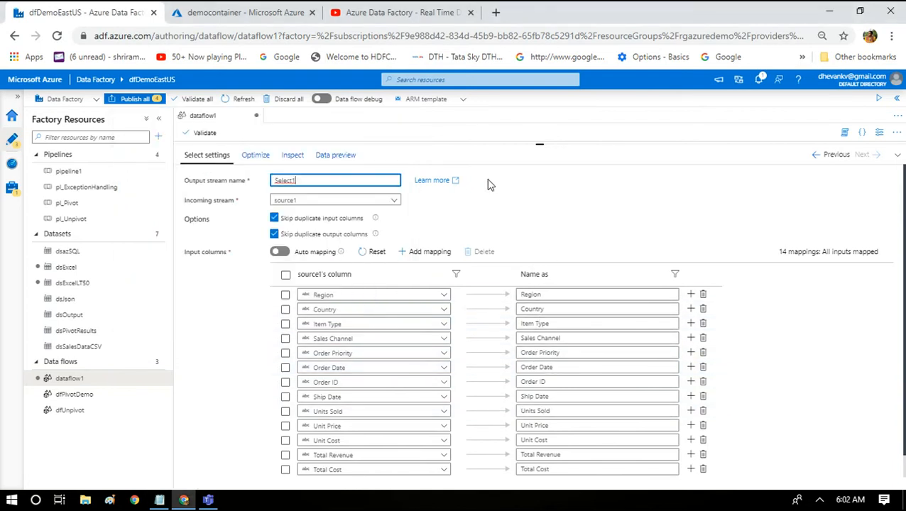
left_click_drag(540, 144, 539, 246)
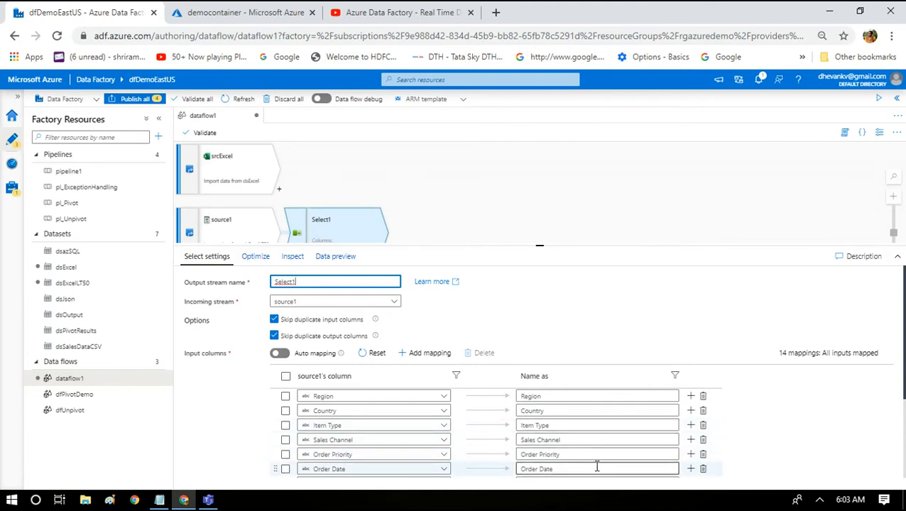
Switch to the Notepad notes and annotate "rule based" with "-- > 50 columns".
left_click(159, 500)
left_click_drag(310, 236, 100, 243)
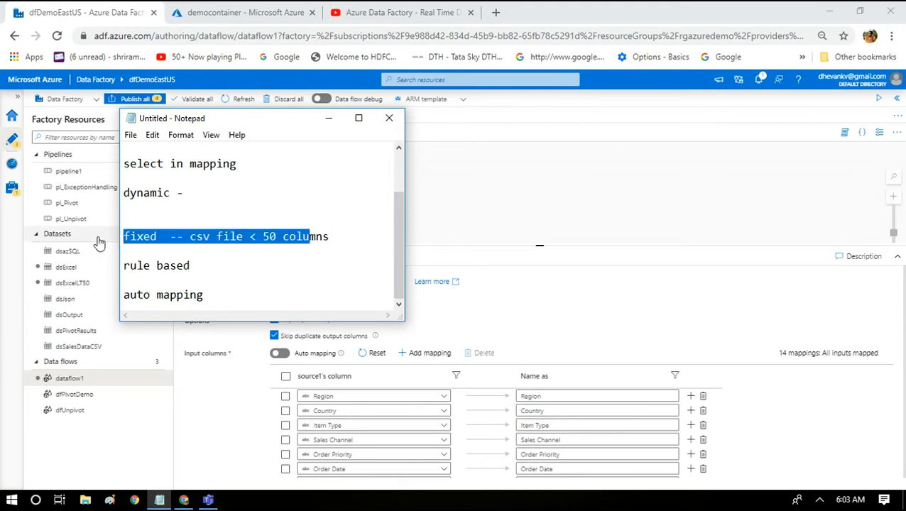
key("Down")
key("Down")
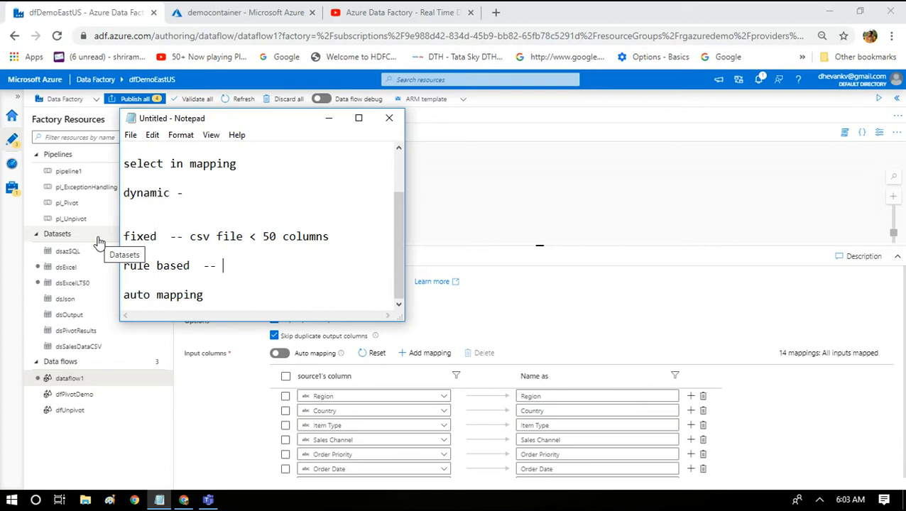
type("50 columns")
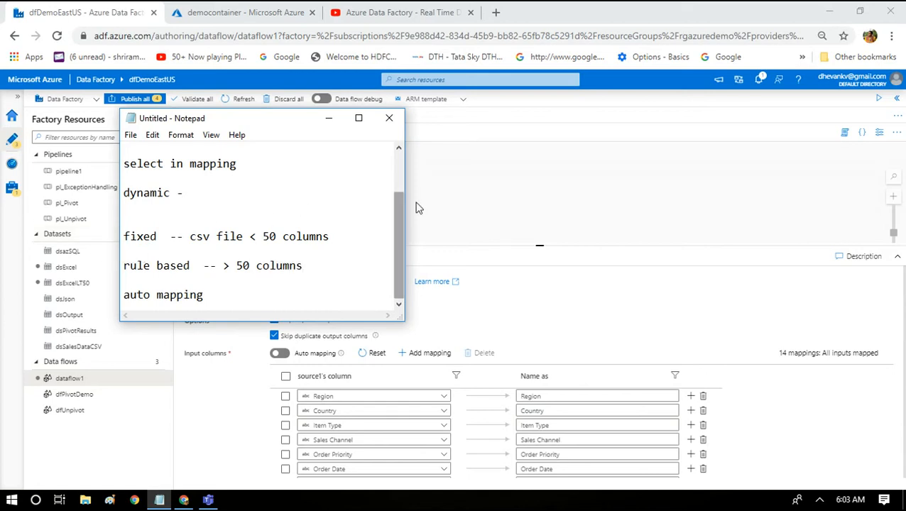
Switch back to Azure Data Factory and add a Select transformation after the srcExcel source in dataflow1.
left_click(406, 207)
left_click(281, 196)
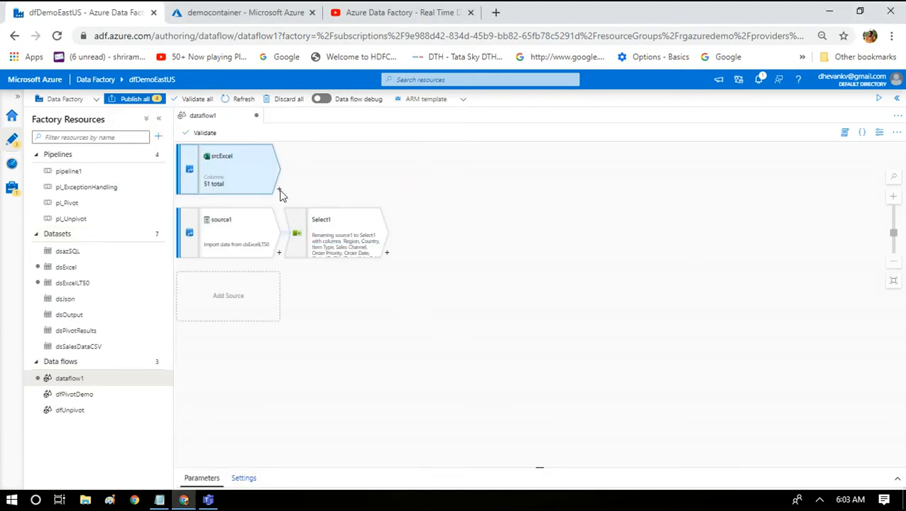
left_click(280, 194)
type("sele")
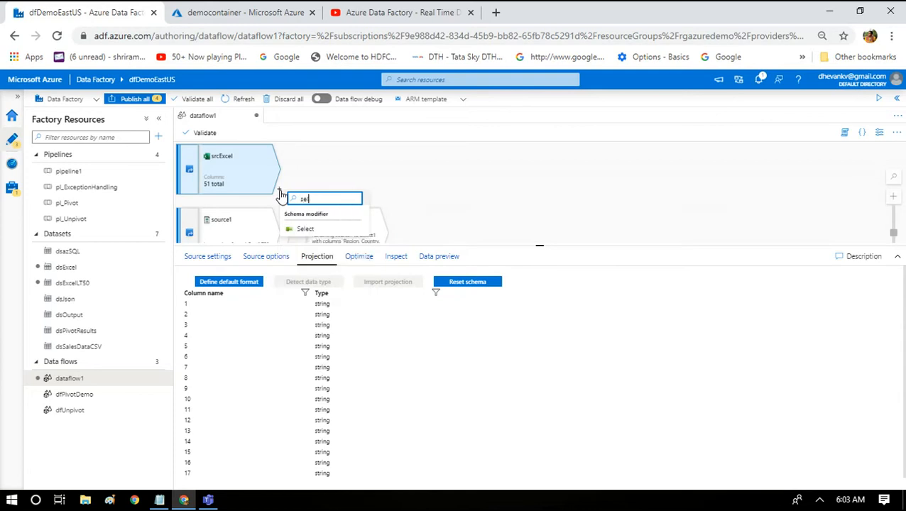
left_click(312, 229)
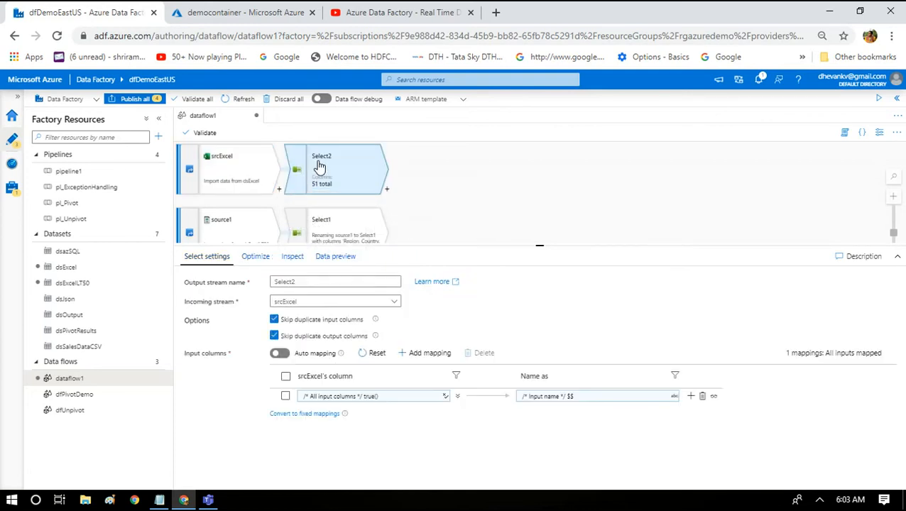
left_click(311, 397)
Switch to the Notepad notes and add the lines "Revenue" and "Cost" below "auto mapping".
left_click(159, 500)
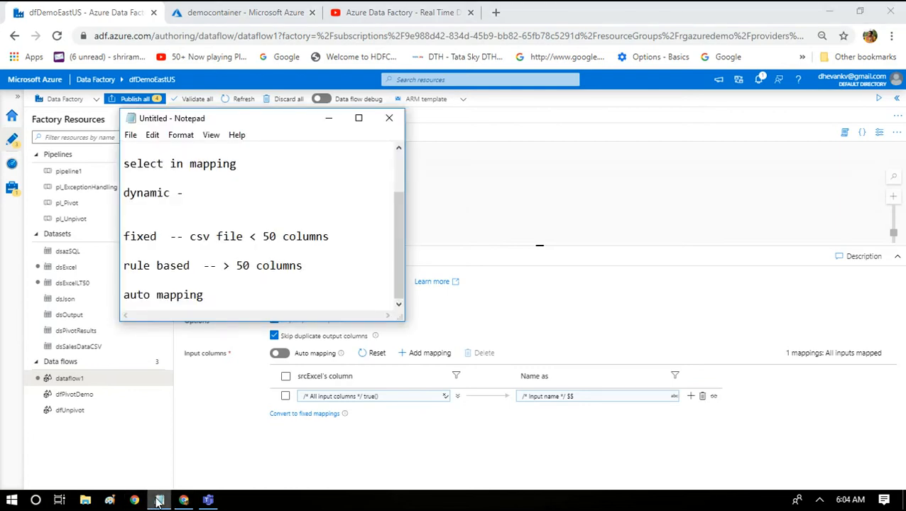
key("End")
key("Return")
key("Return")
key("Return")
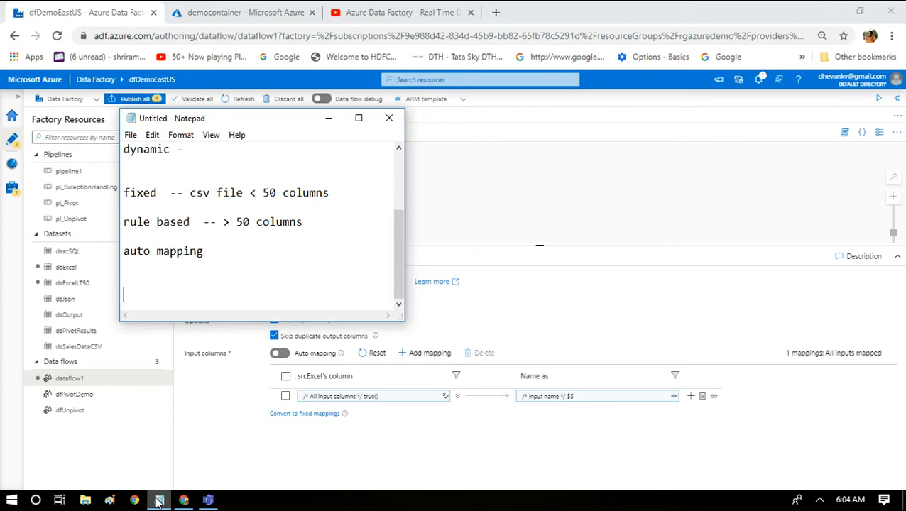
type("Revenue")
key("Return")
type("Cost")
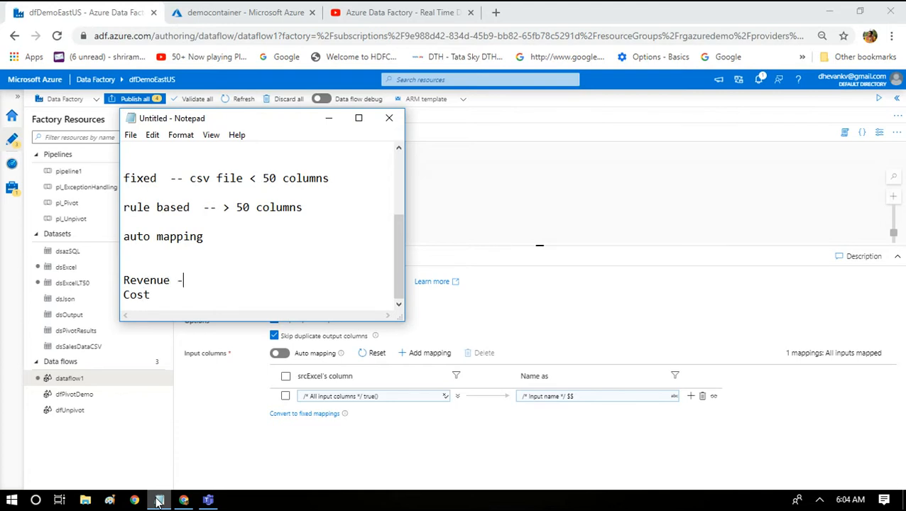
Annotate the "Revenue" note with "-- Total Revenue" and the "Cost" note with "-- total cost".
type("Total R")
type("evenue")
key("Down")
type("-- total c")
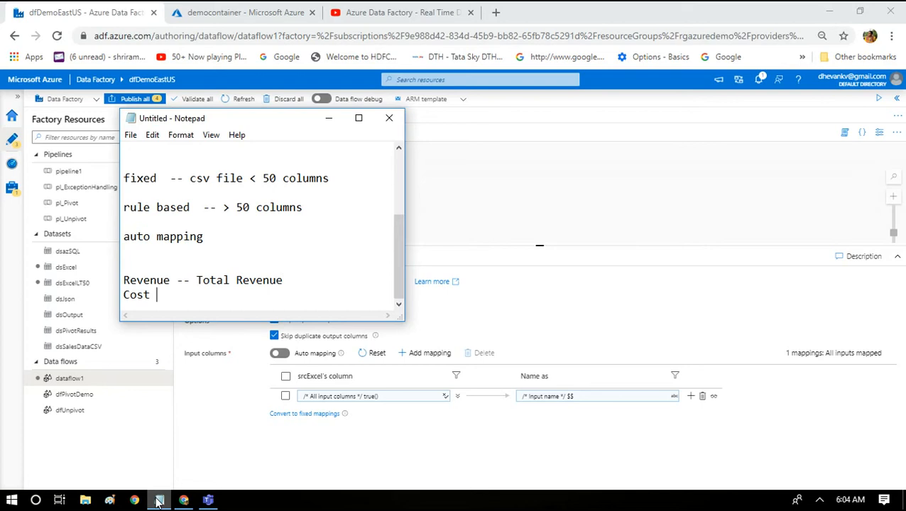
type("ost")
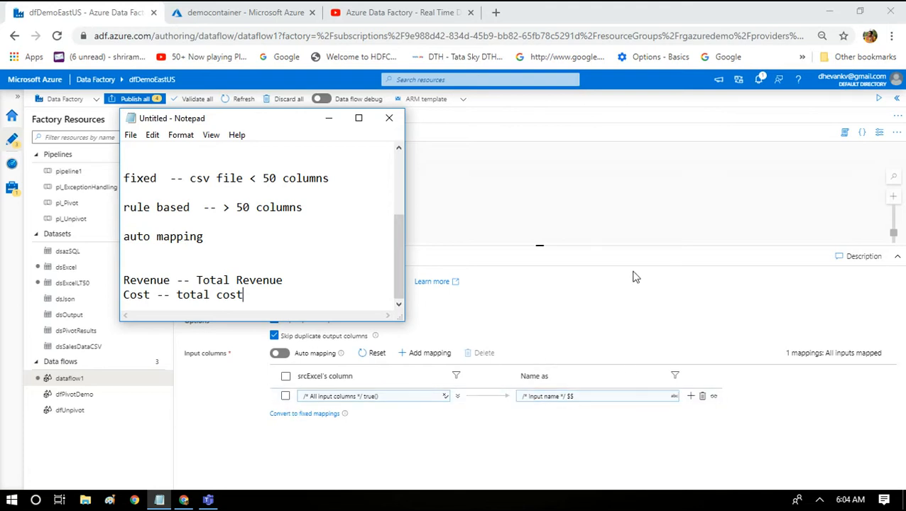
Glance at the Select2 mapping in Azure Data Factory, and add the line "pattern mapping" at the end of the Notepad notes.
left_click(588, 305)
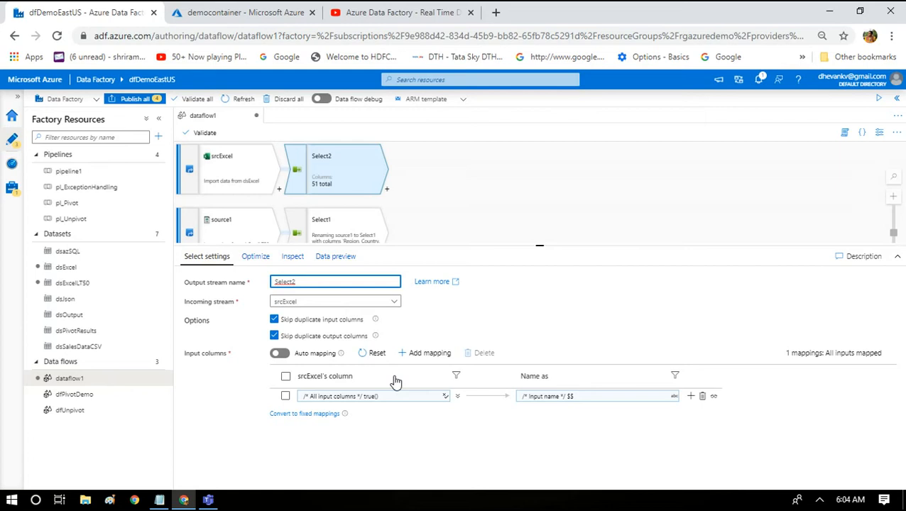
left_click(160, 501)
key("Return")
key("Return")
key("Return")
type("pattern")
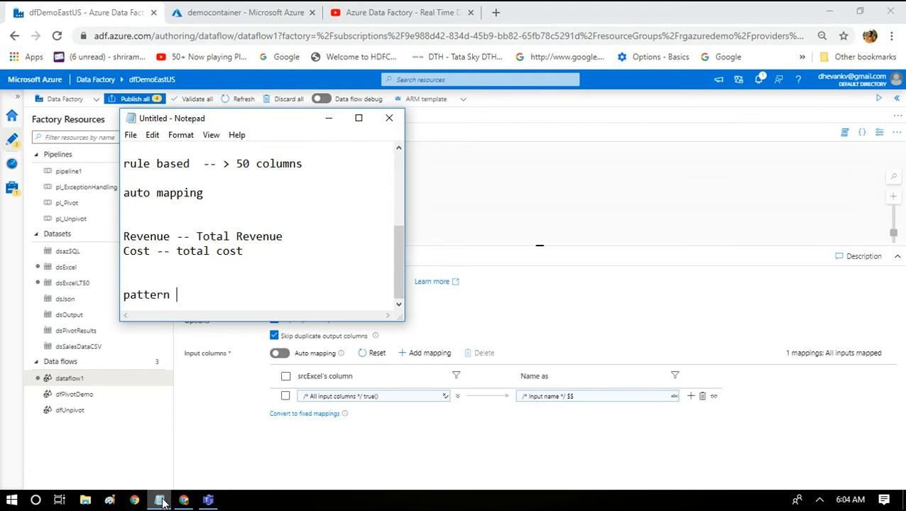
type(" mapping")
key("shift+Home")
key("Right")
key("End")
Add the note lines "string" and "" total "" below "pattern mapping" and highlight both.
key("Return")
key("Return")
key("Return")
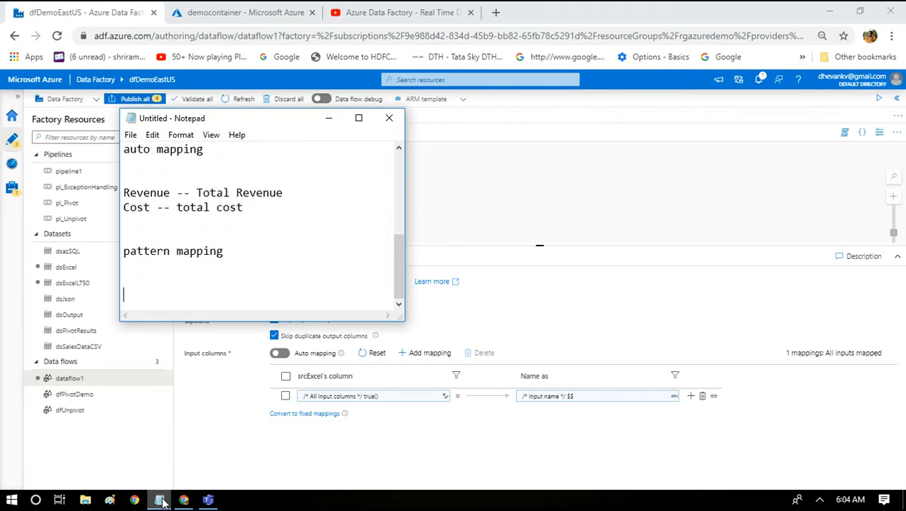
type("string")
key("Return")
key("Return")
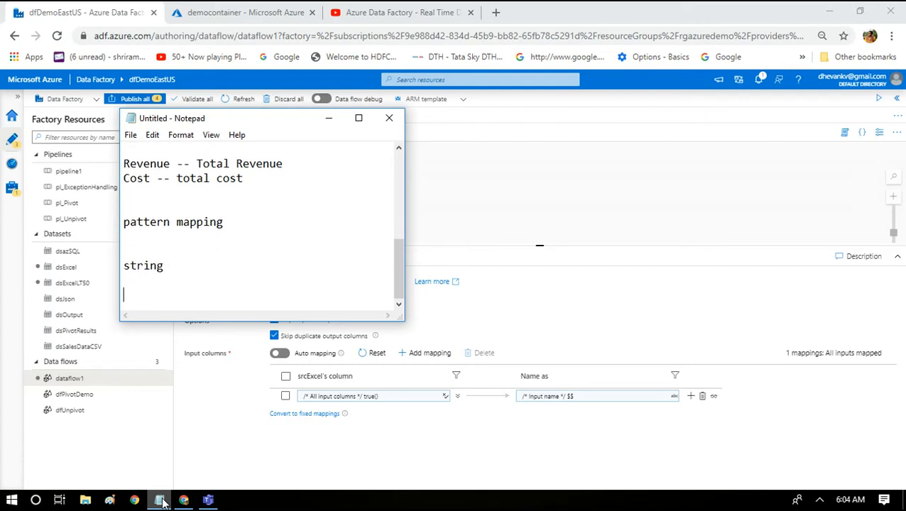
type("total \"")
key("Home")
type("\"")
key("Return")
key("Return")
key("shift+Up")
key("shift+Up")
key("shift+Up")
key("shift+Up")
key("shift+Up")
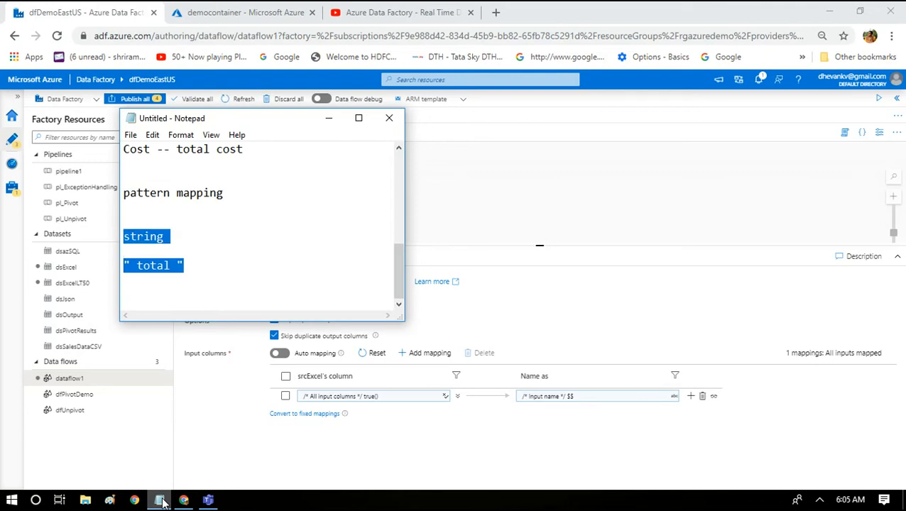
Annotate the "string" note with "-- write expression map columns dynamically".
key("Down")
key("Down")
type("-- write expression ")
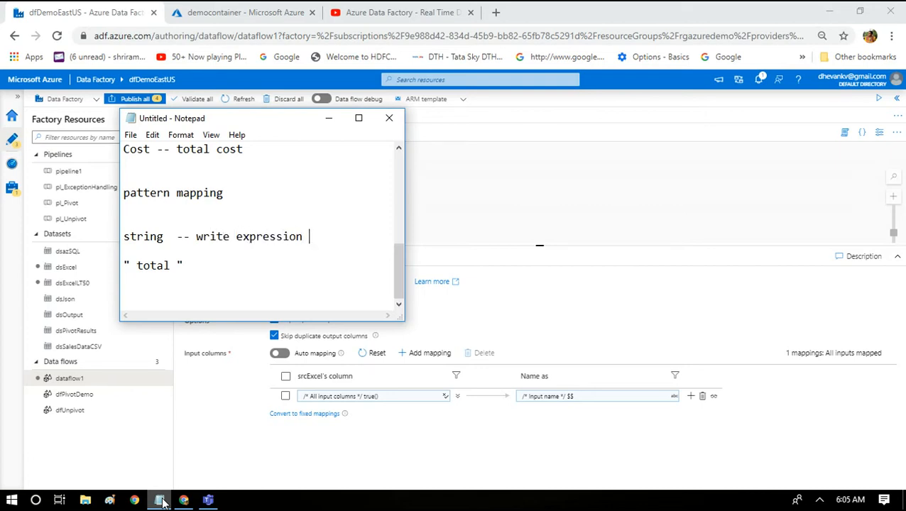
type("mp")
key("BackSpace")
key("BackSpace")
type("ap colim")
key("BackSpace")
key("BackSpace")
type("umns dynamically")
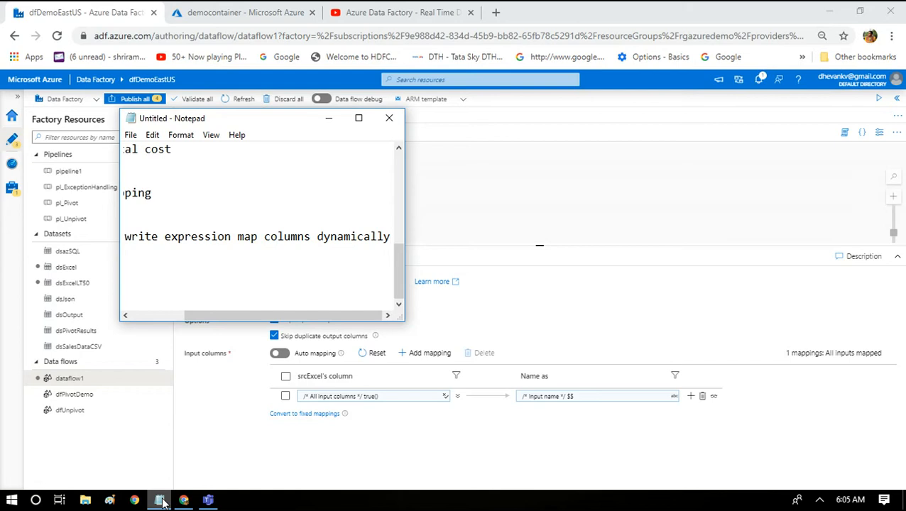
Add the note lines "name --" and "type ---" below the "" total "" line.
key("Home")
key("Down")
key("Down")
key("Down")
key("Return")
type("name ")
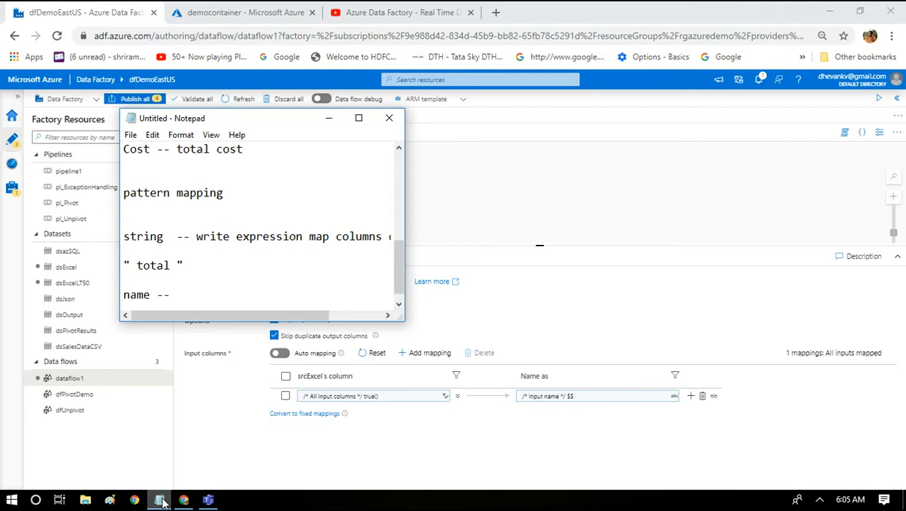
type("--")
key("Return")
type("type")
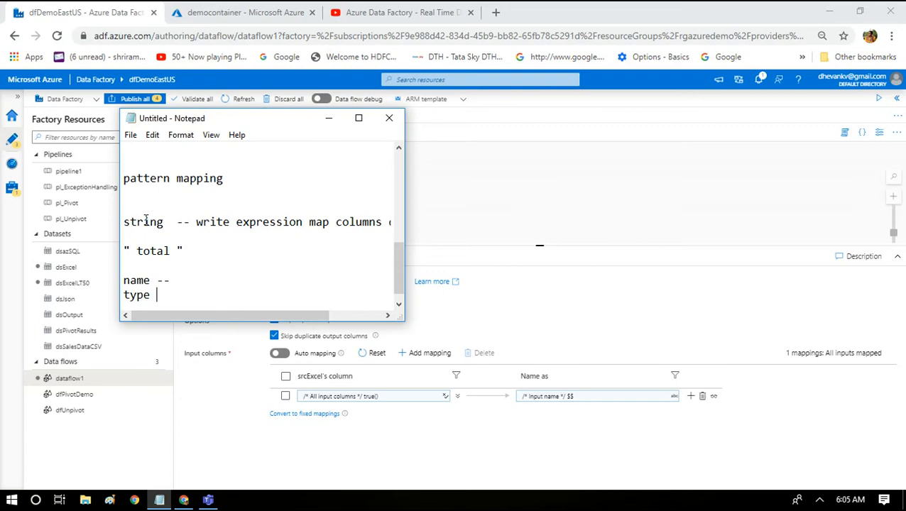
type("---")
Add the note line "stream --" below "type ---" and highlight the name, type and stream lines.
key("Return")
key("Return")
type("str")
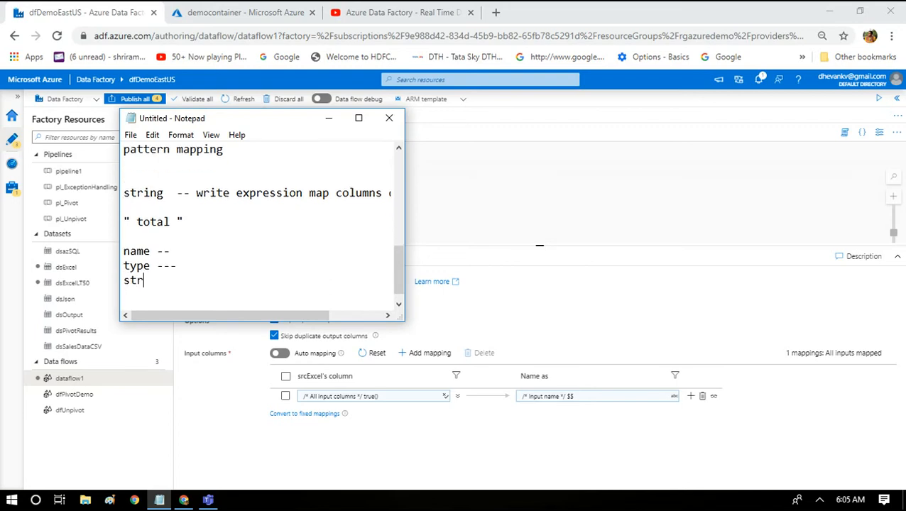
type("eam --")
key("shift+Up")
key("shift+Up")
key("shift+Up")
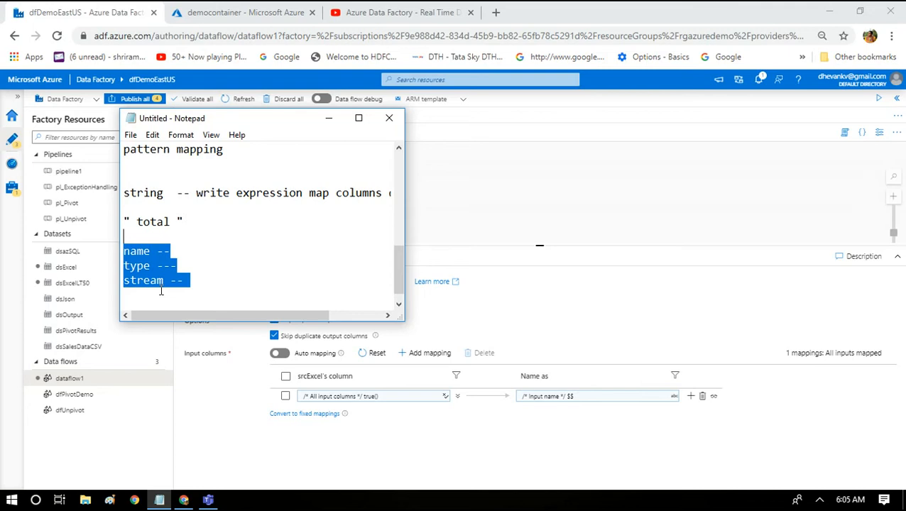
left_click(161, 291)
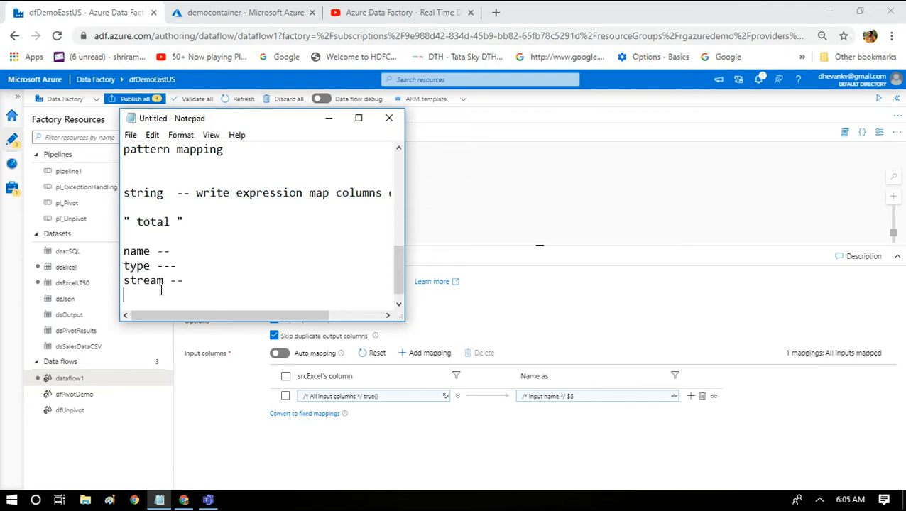
List the example columns "col1", "col2" and "col3" on separate lines below "stream --".
key("Return")
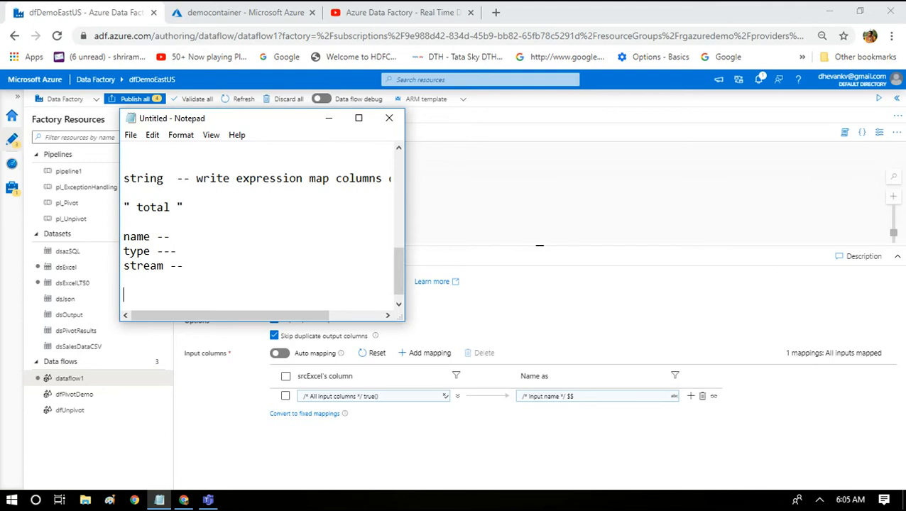
type("col2")
key("Return")
type("col")
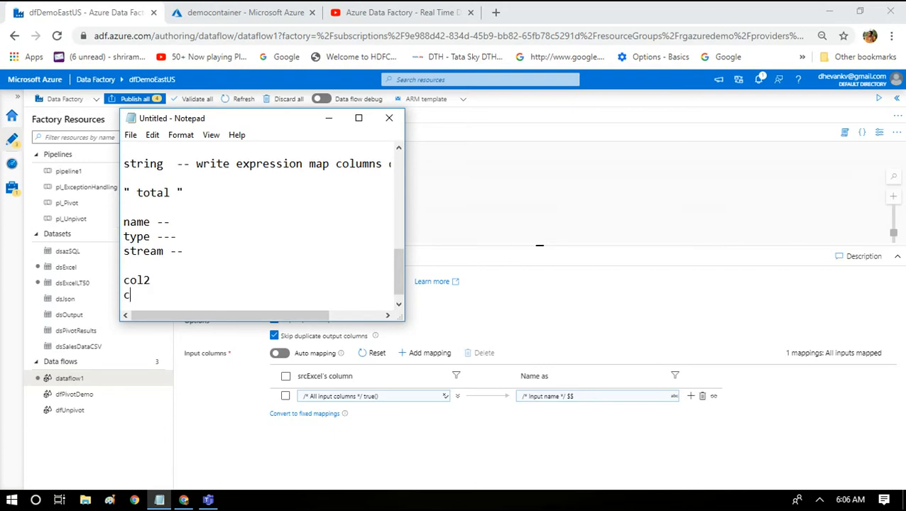
type("2")
key("BackSpace")
key("BackSpace")
key("Up")
key("End")
key("BackSpace")
type("1")
key("Down")
type("l2")
key("Return")
type("col3")
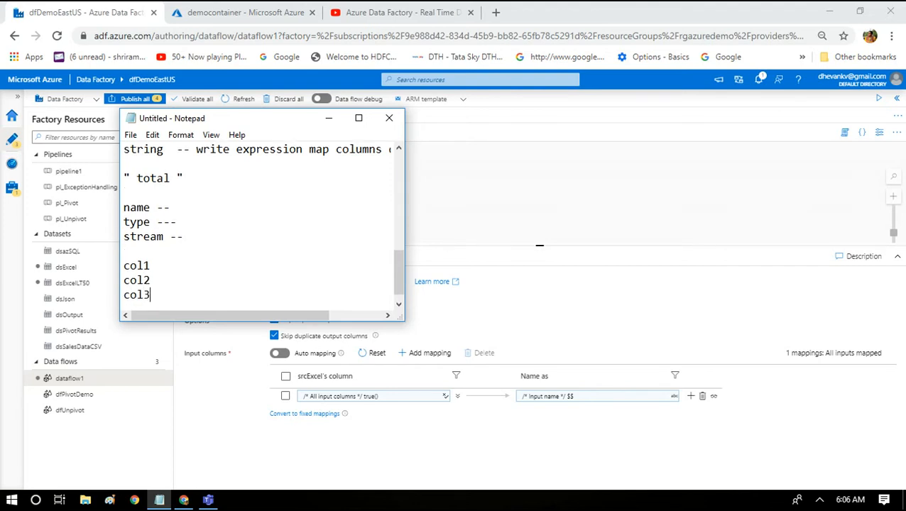
Annotate the example columns with data types: "- string" for col1, "- double" for col2 and "- bool" for col3.
key("Return")
key("Up")
key("Up")
key("Up")
key("End")
type("- string")
key("Down")
type("- double")
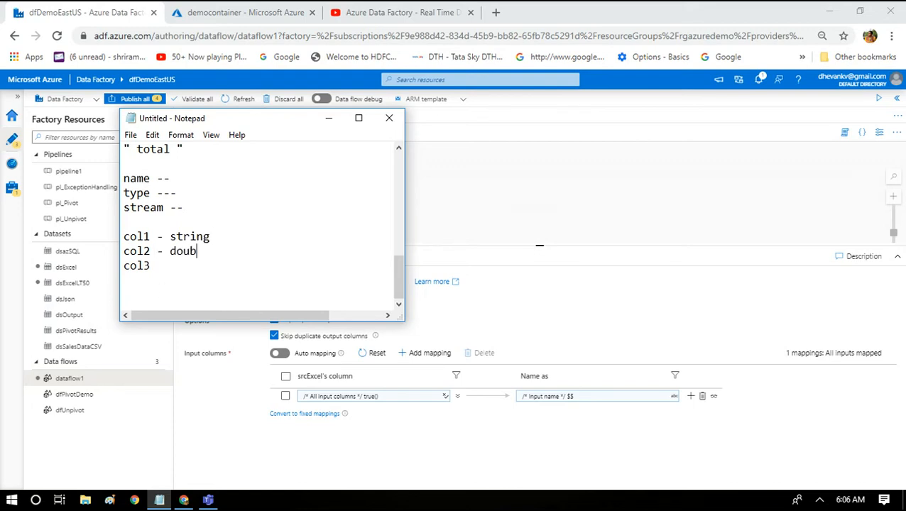
key("Down")
type("- bool")
Add the note line "expre -- string -- col2 and col3" below the example columns and highlight it.
key("Return")
key("Return")
type("expre -- string --")
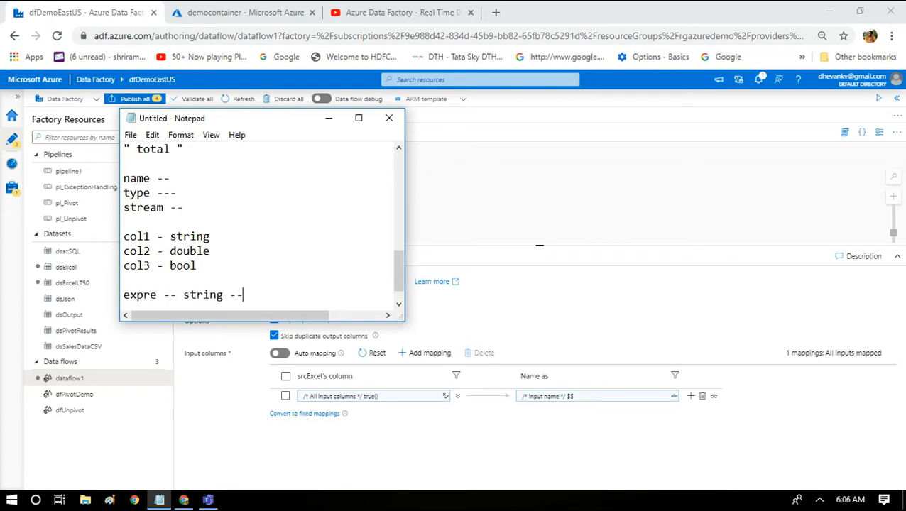
type(" col2 and clo")
key("BackSpace")
key("BackSpace")
type("ol3")
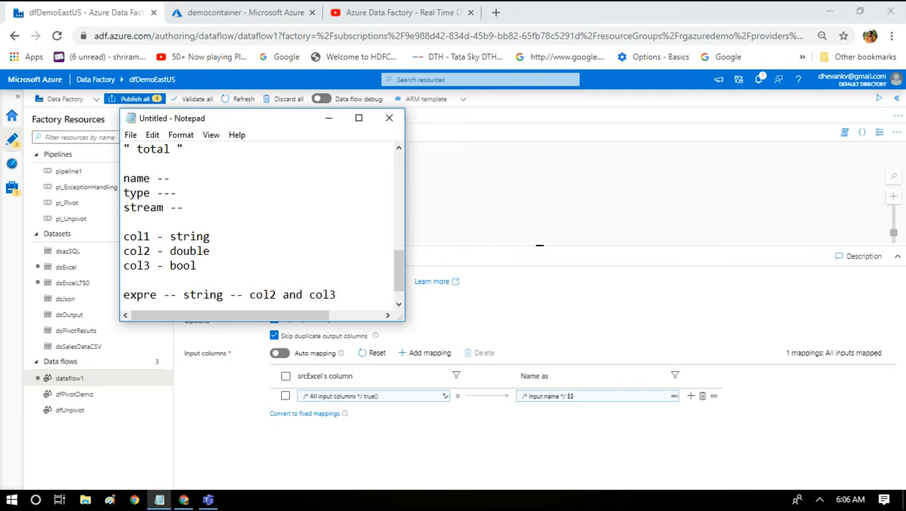
key("shift+Home")
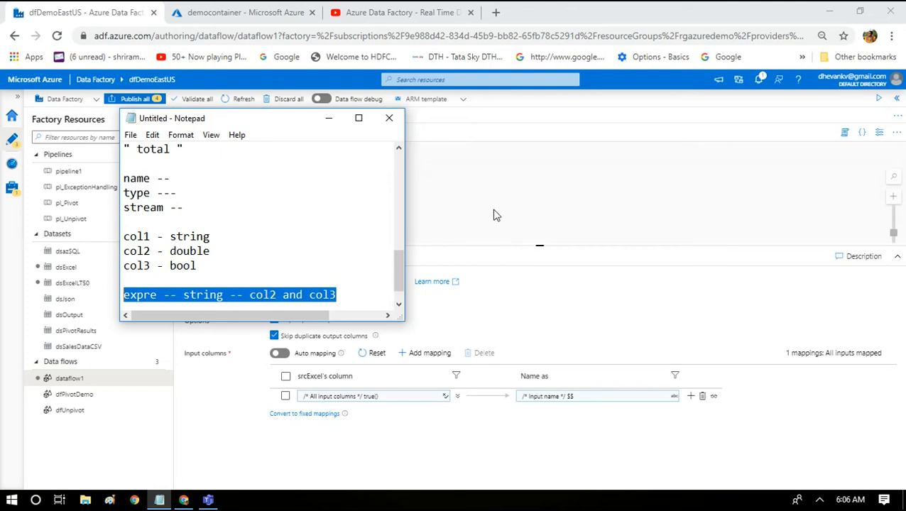
Highlight the "fixed" and "rule based" lines in the earlier mapping notes.
left_click(291, 222)
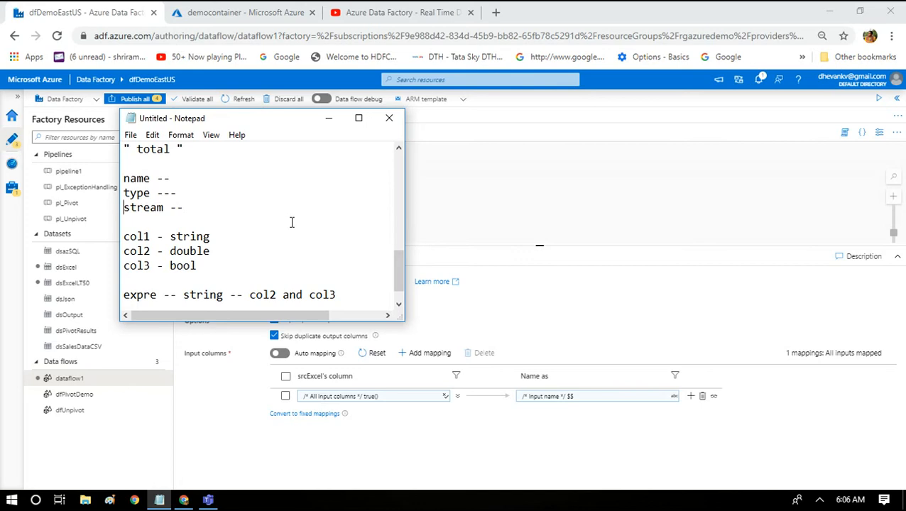
key("Page_Up")
key("Page_Up")
key("Up")
key("Up")
key("Up")
key("Up")
key("Up")
key("Up")
key("Up")
key("Up")
key("Up")
key("Up")
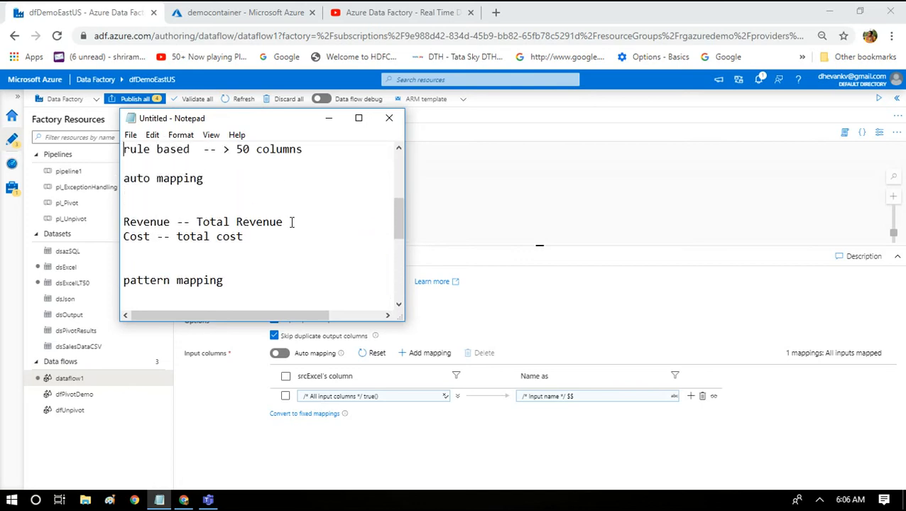
left_click_drag(334, 193, 114, 188)
left_click_drag(321, 225, 114, 236)
Append "-- handle drifting column" to the "auto mapping" note line.
mouse_move(236, 241)
left_mouse_down()
mouse_move(165, 251)
mouse_move(220, 239)
mouse_move(222, 249)
left_mouse_up()
left_click(222, 248)
type("-- handle drin")
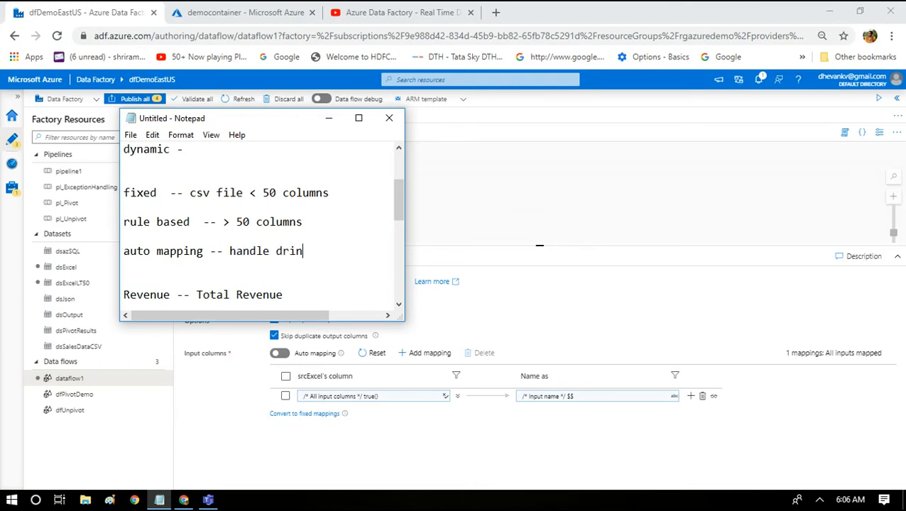
key("BackSpace")
type("fting column")
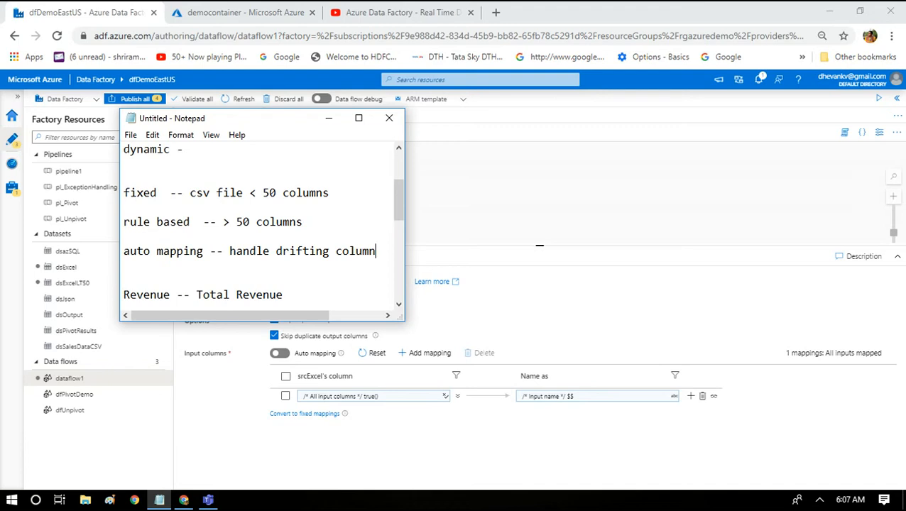
Remove the Sales Channel, Order Priority and Order Date mappings from the Select1 transformation in the data flow.
left_click(481, 174)
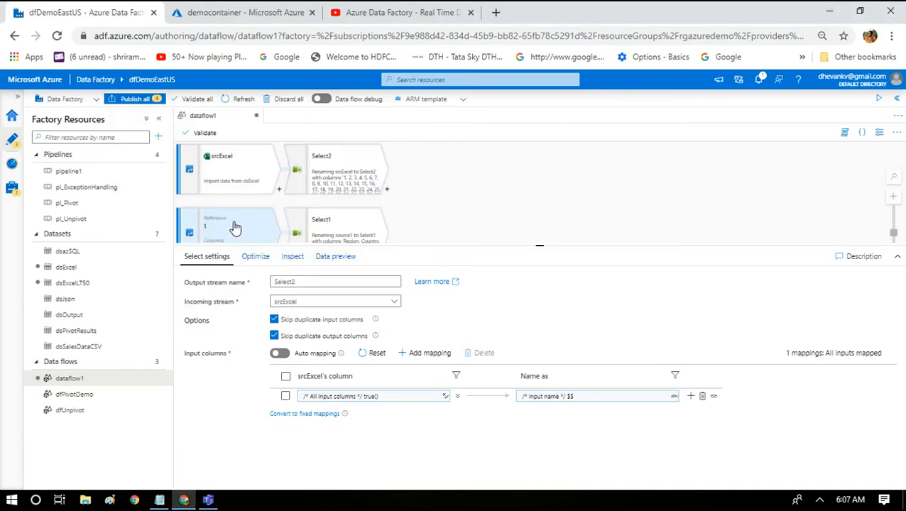
left_click(319, 234)
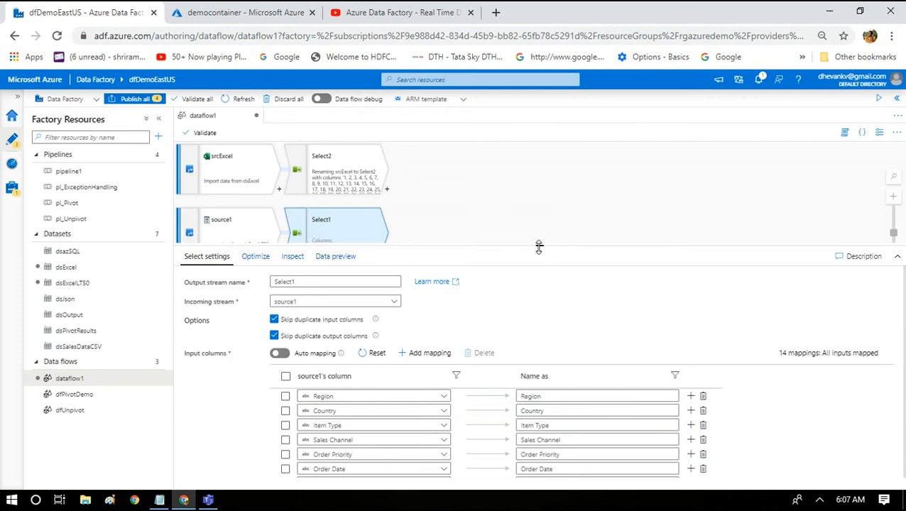
left_click_drag(539, 246, 539, 160)
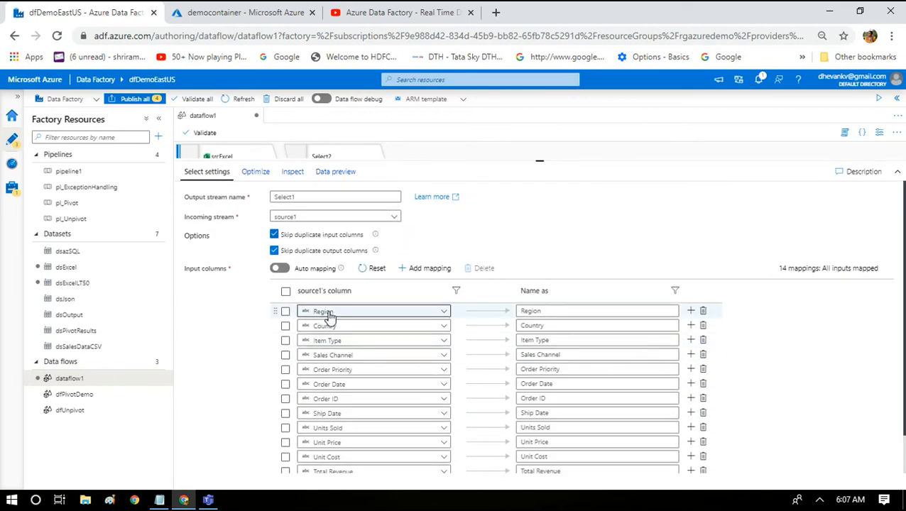
left_click(703, 355)
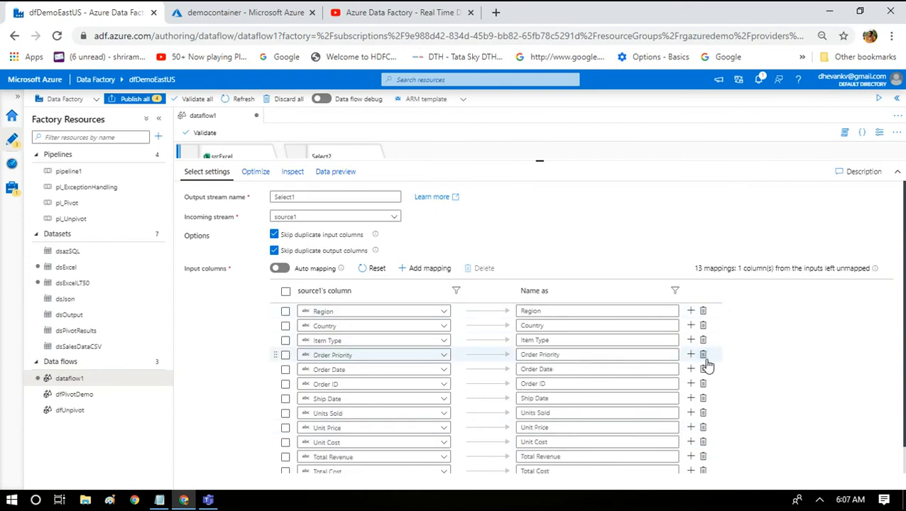
left_click(704, 357)
left_click(704, 357)
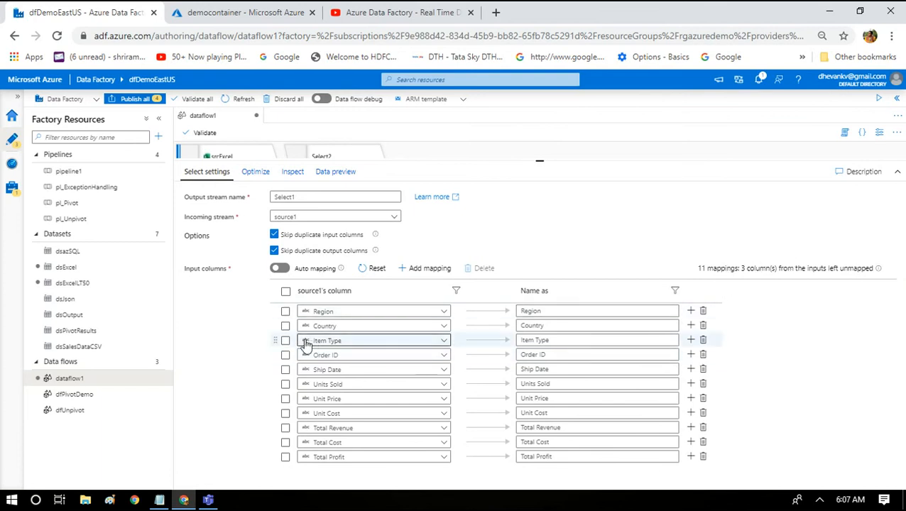
Reorder Select1's input columns by moving the Region mapping between Total Cost and Total Profit.
left_click_drag(272, 312, 281, 472)
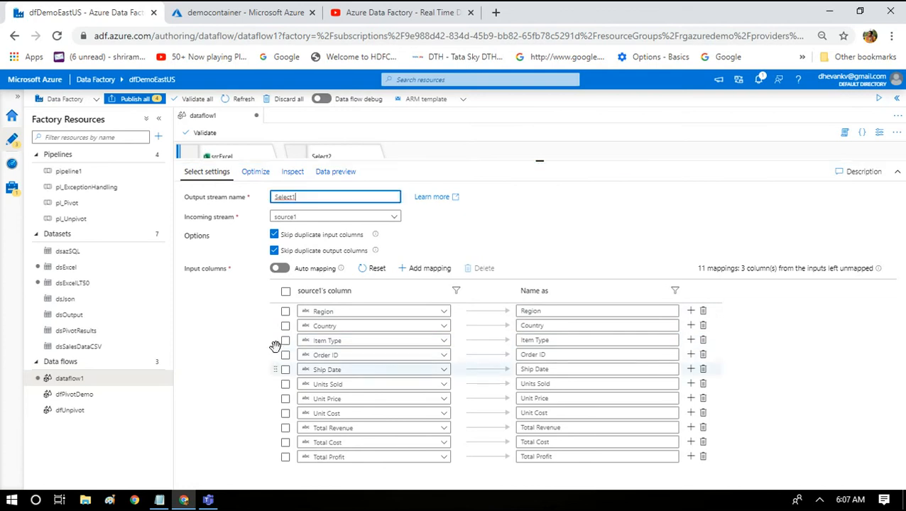
left_click_drag(274, 311, 277, 442)
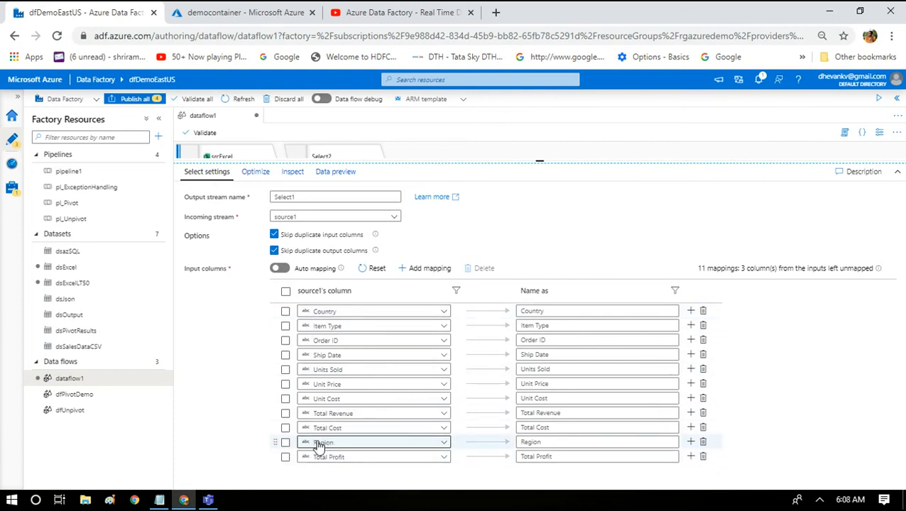
Open the srcExcel source's data preview and turn on data flow debug with AutoResolveIntegrationRuntime.
left_click_drag(541, 160, 536, 201)
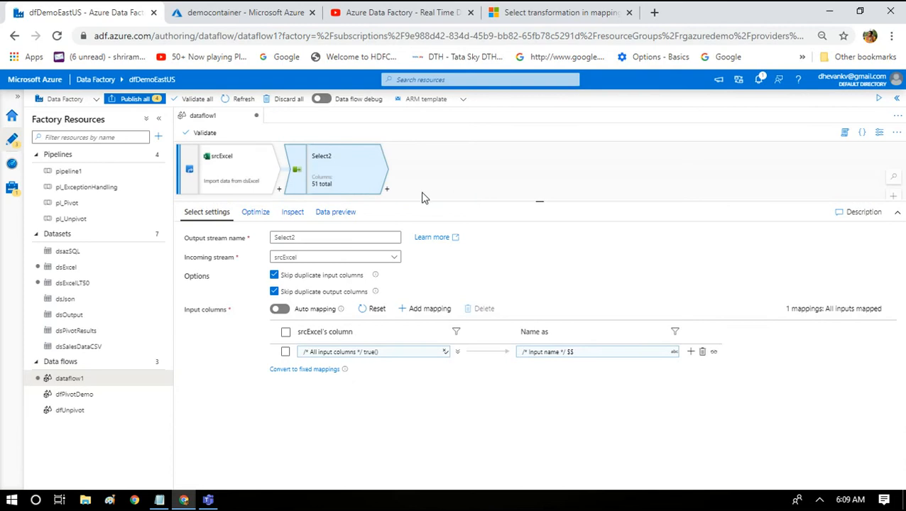
left_click(213, 173)
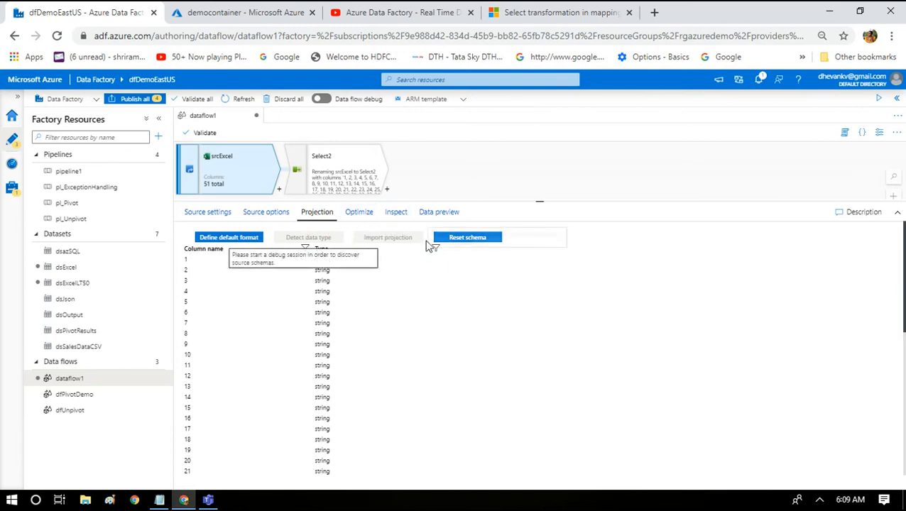
left_click(359, 212)
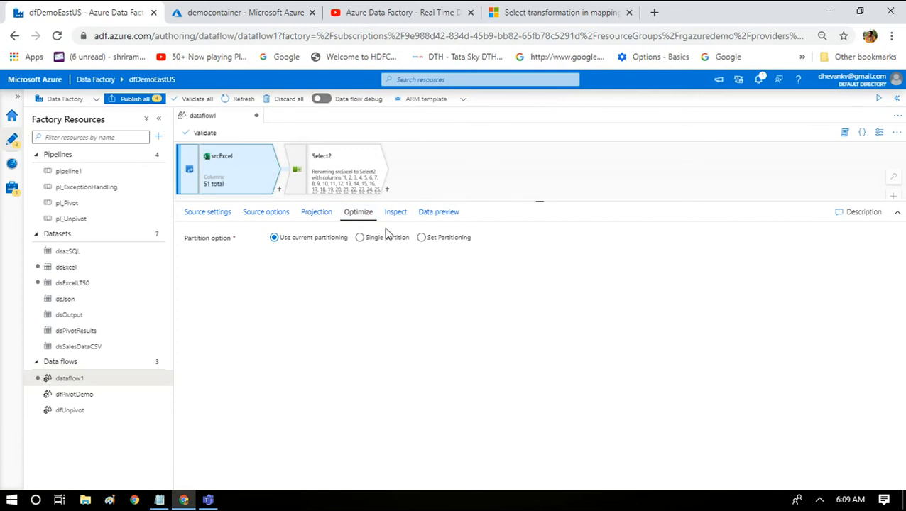
left_click(432, 213)
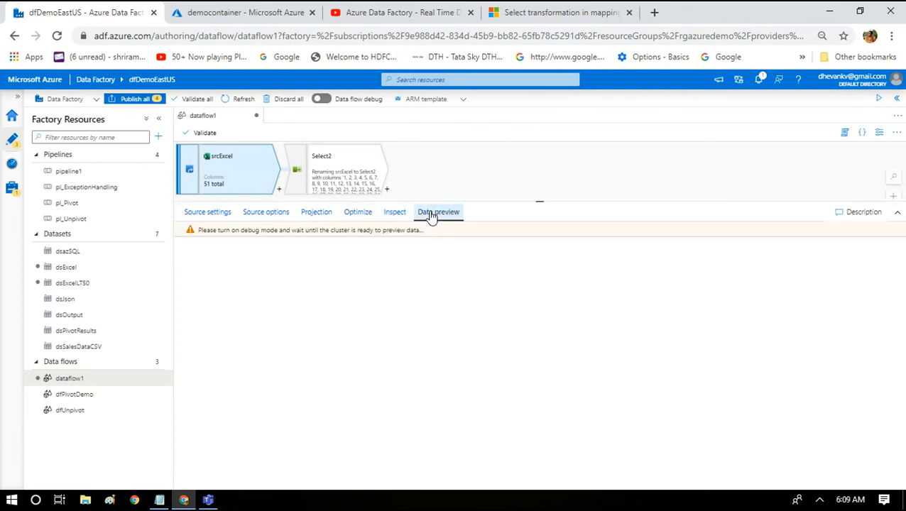
left_click(328, 101)
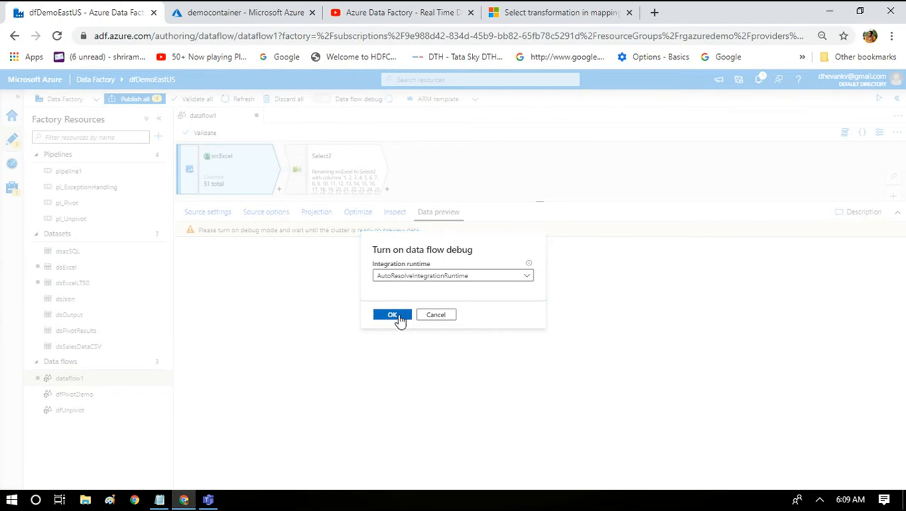
left_click(398, 318)
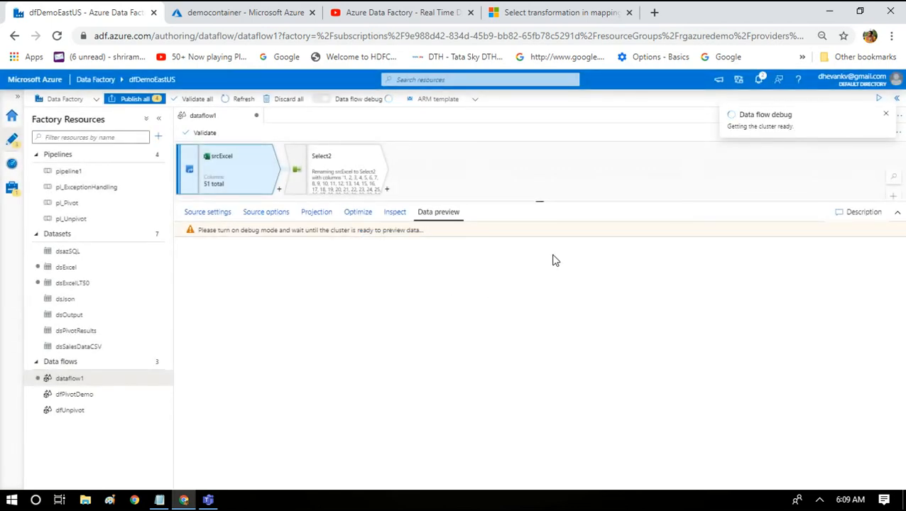
Set the Total Revenue and Total Cost column types to double in source1's projection.
left_click_drag(540, 202, 526, 286)
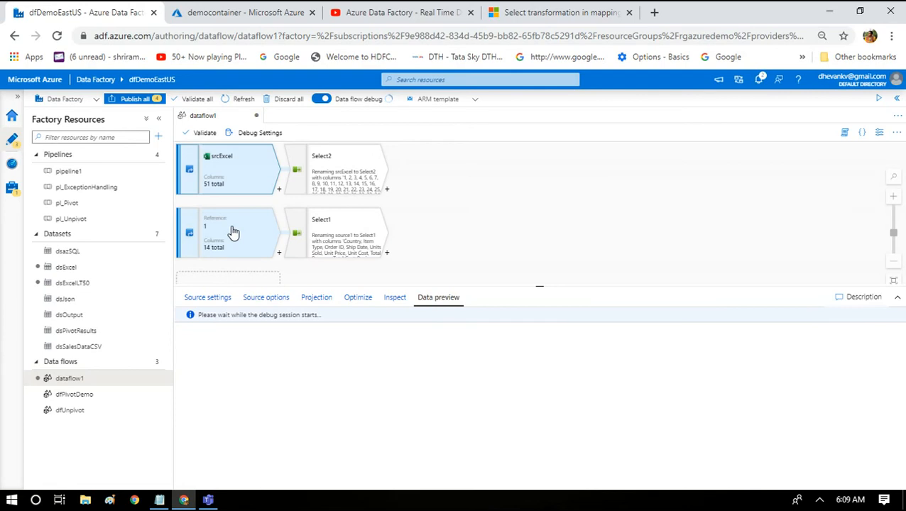
left_click(316, 297)
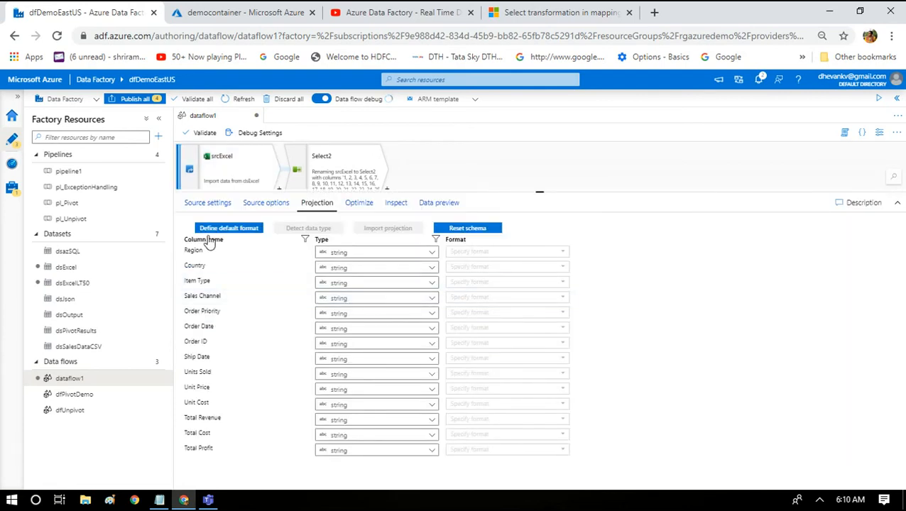
left_click(433, 423)
type("dou")
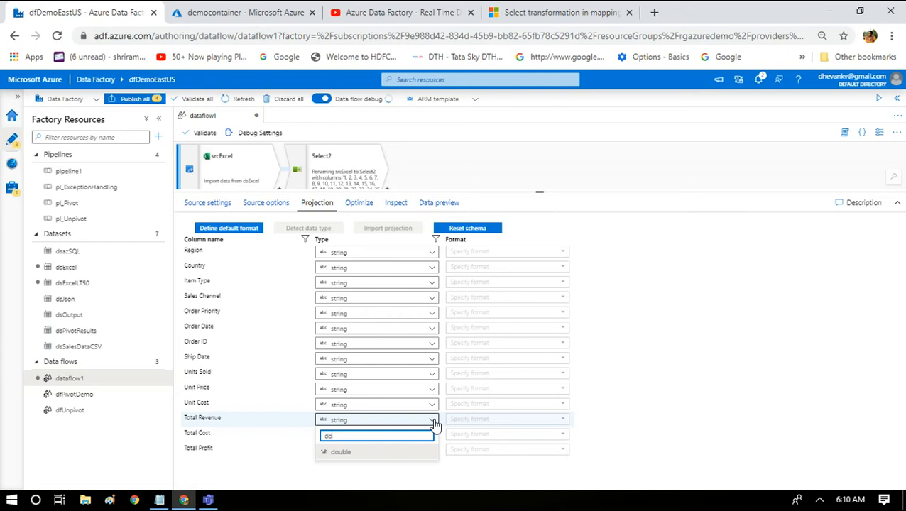
left_click(355, 452)
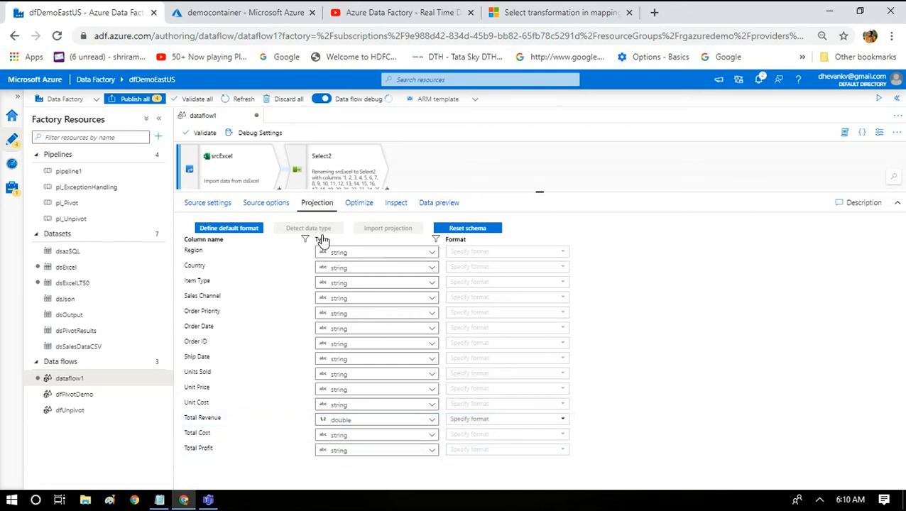
left_click(433, 435)
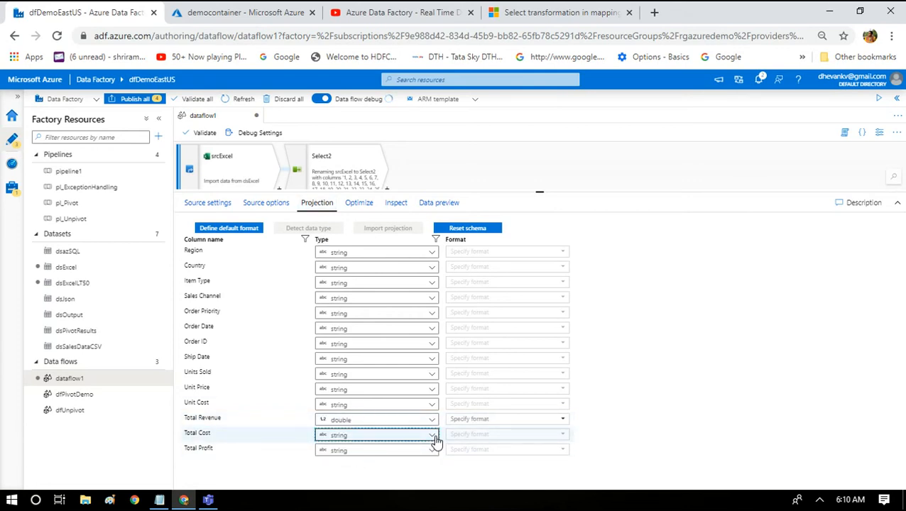
type("dou")
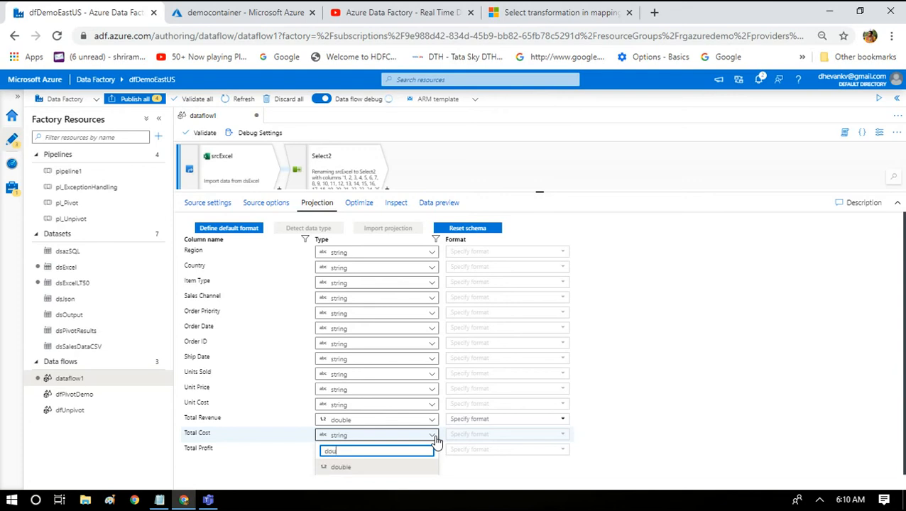
left_click(368, 470)
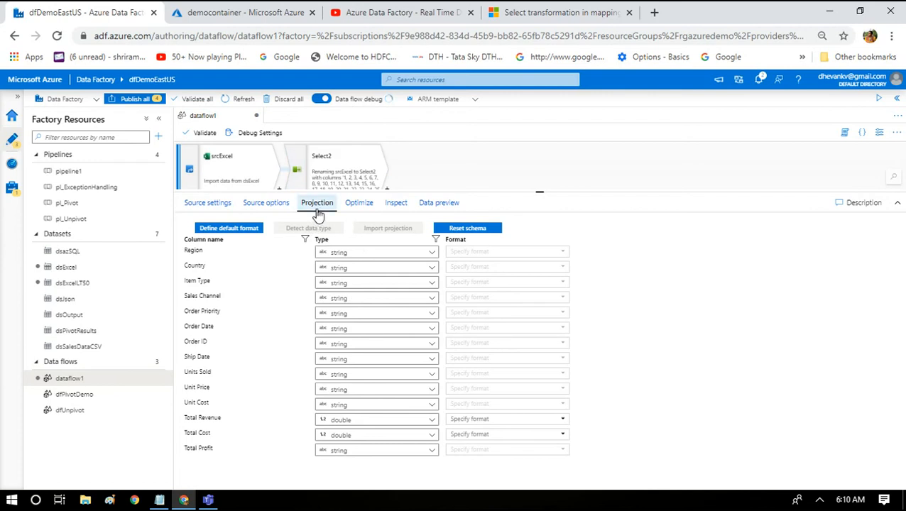
Set the Total Profit column type to double in source1's projection.
left_click(430, 451)
type("double")
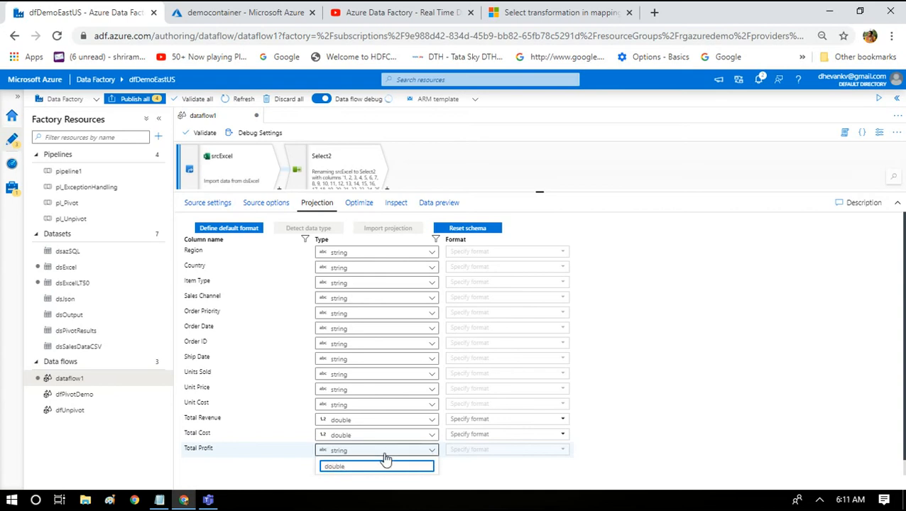
key("BackSpace")
key("BackSpace")
key("BackSpace")
key("BackSpace")
type("do")
key("Return")
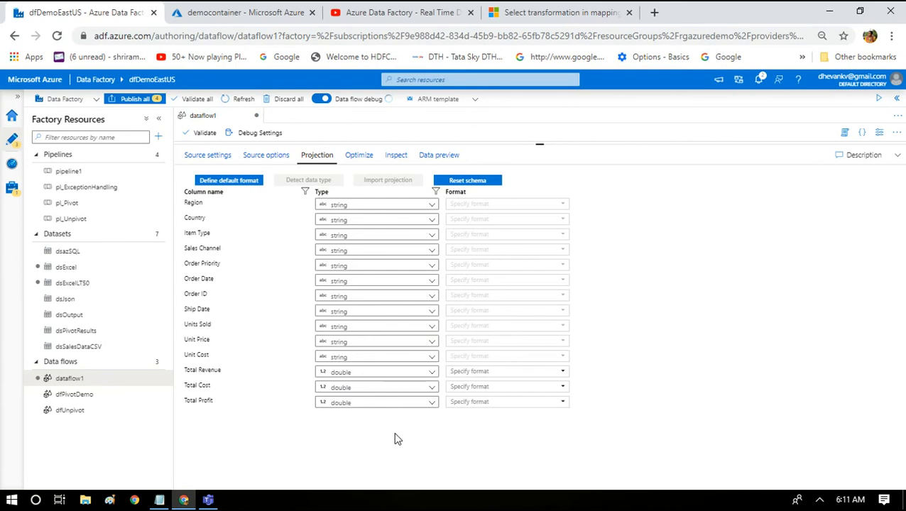
Add a rule-based mapping to the input columns of the Select1 transformation.
left_click_drag(540, 144, 537, 272)
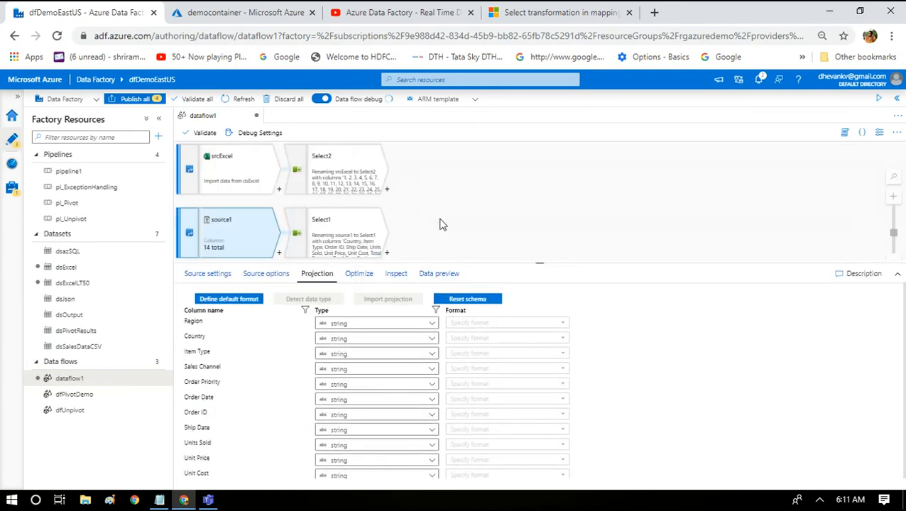
left_click(313, 248)
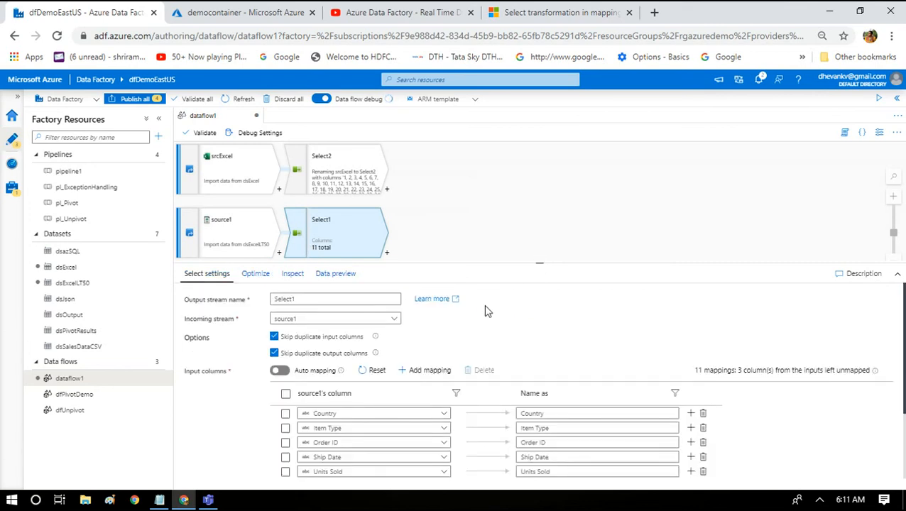
left_click(428, 371)
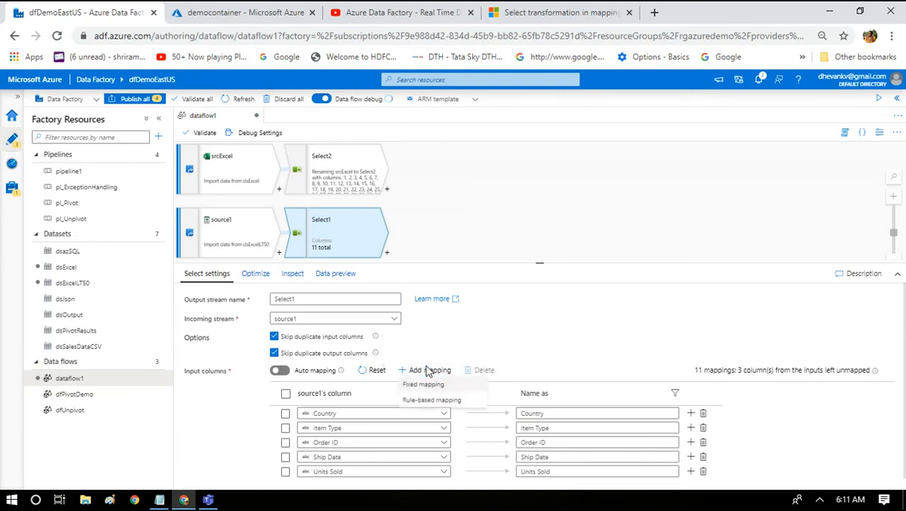
left_click(431, 401)
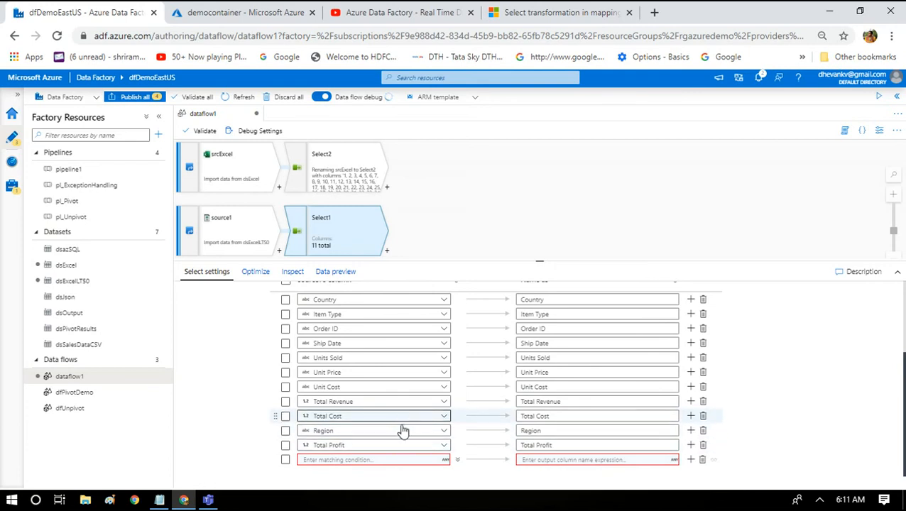
Remove the fixed mappings for Total Revenue, Total Profit and Total Cost from Select1.
left_click(703, 402)
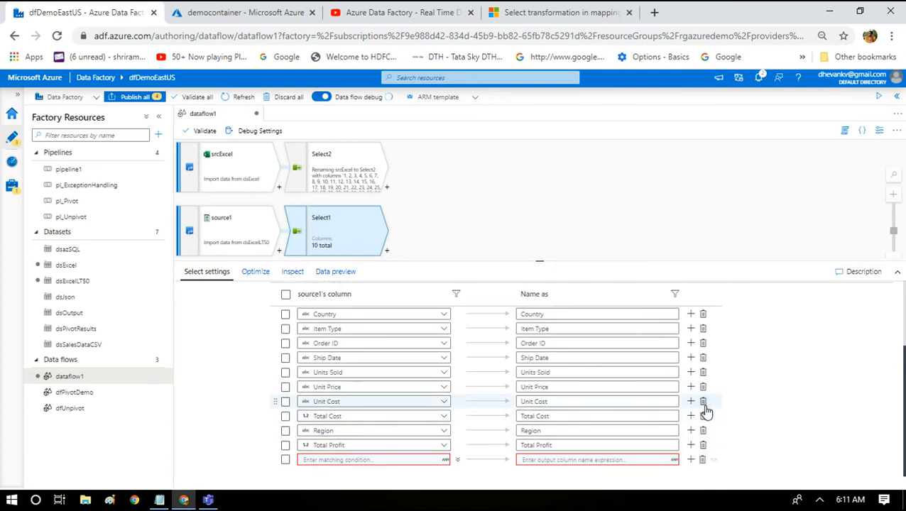
left_click(702, 447)
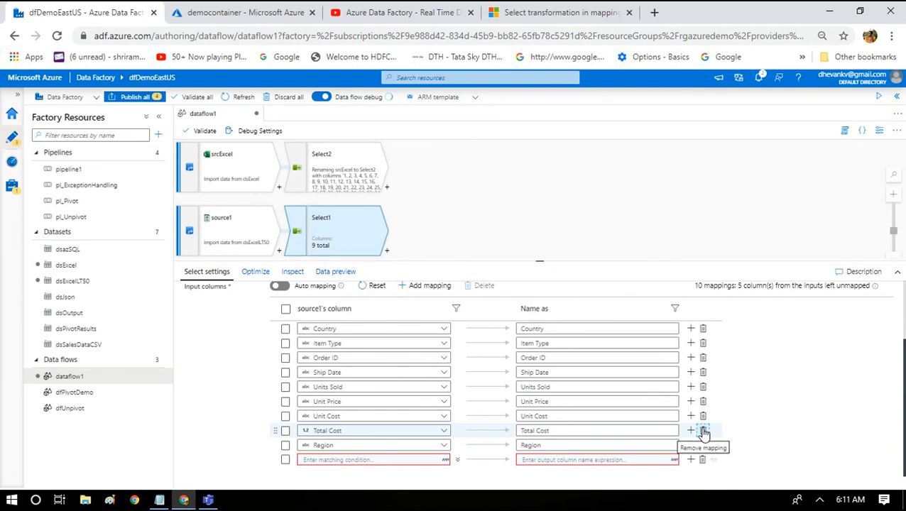
left_click(703, 432)
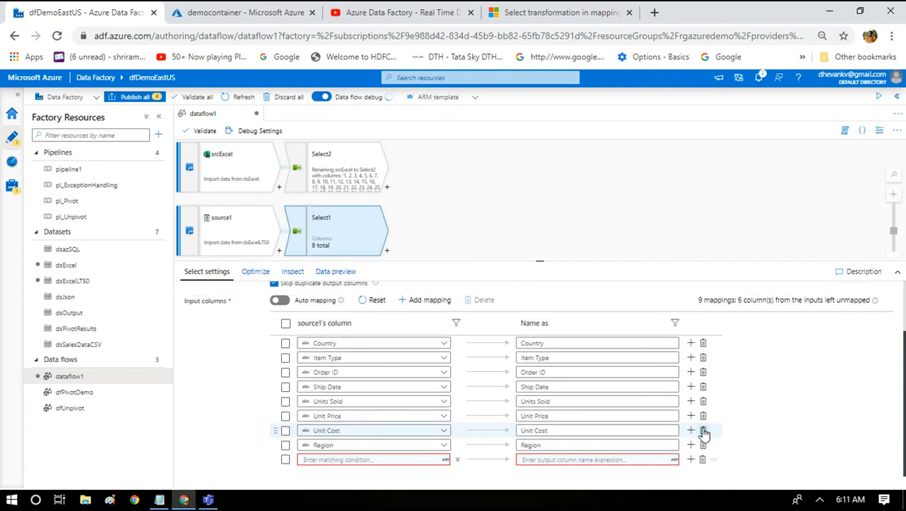
Set the rule-based mapping's matching condition in Select1 to type=='double' and save the expression.
left_click(344, 462)
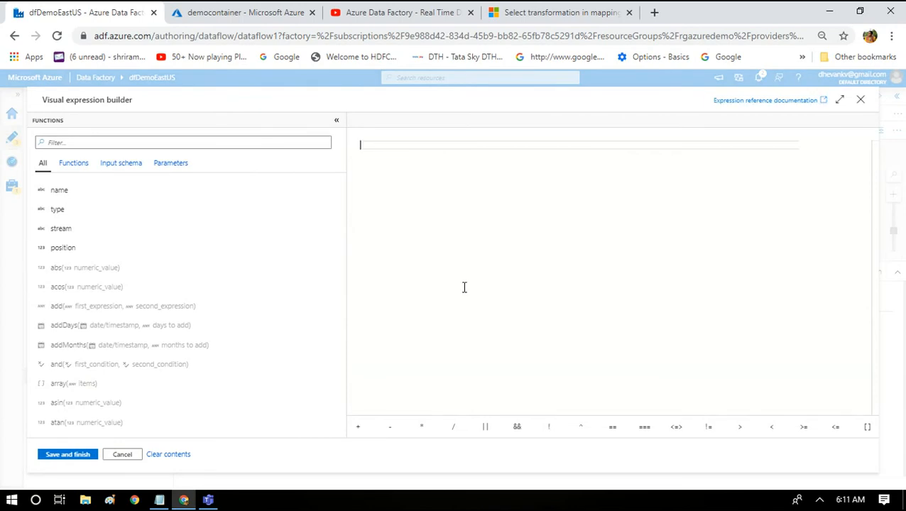
type("type")
key("Return")
type("na")
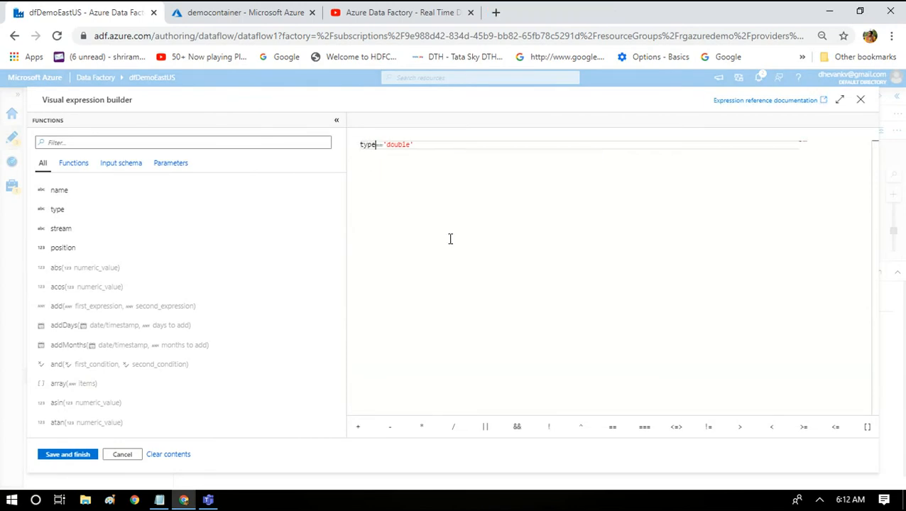
left_click(380, 142)
left_click(68, 454)
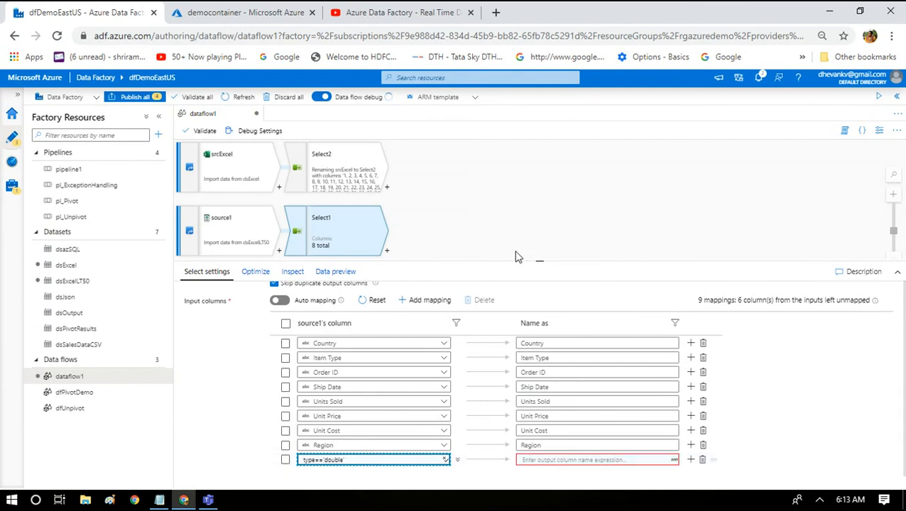
Enter 'double'+$$ as the output column name expression of the type=='double' rule.
left_click_drag(541, 263, 536, 184)
left_click(531, 455)
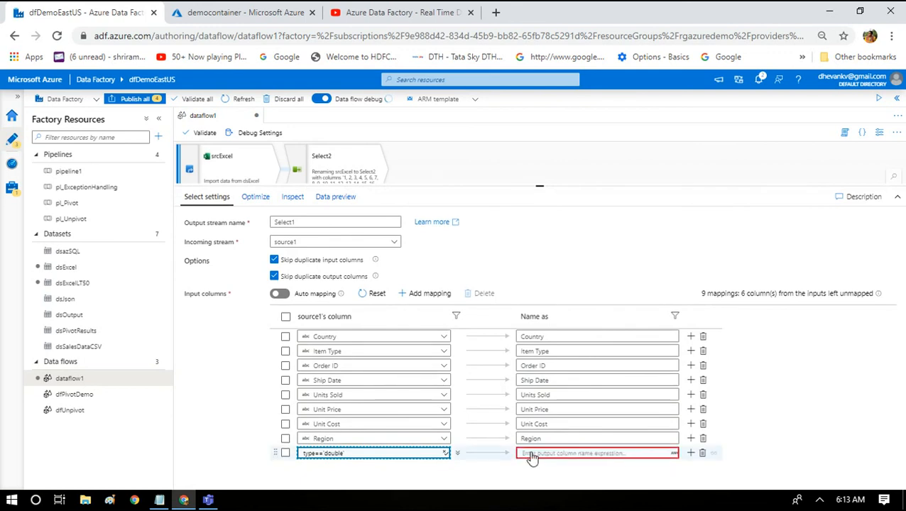
left_click(532, 455)
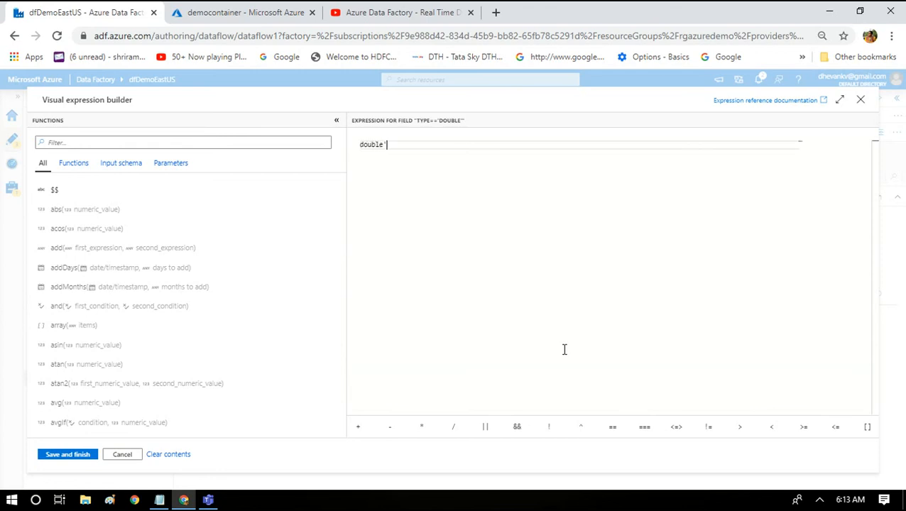
key("Home")
type("'")
left_click(131, 145)
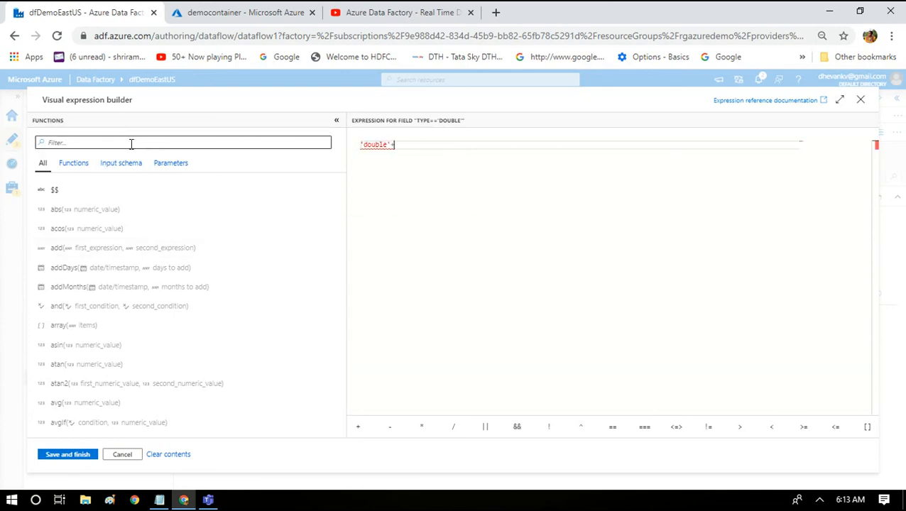
left_click(66, 188)
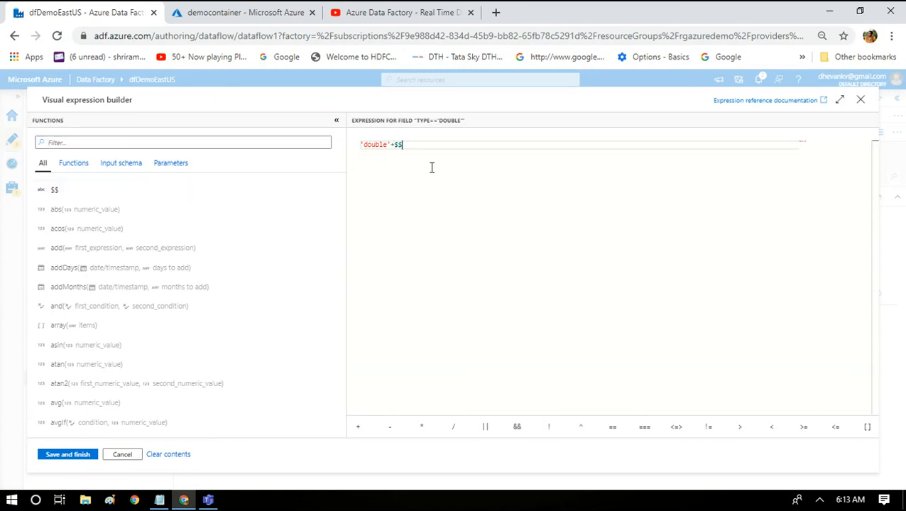
Write the example line "total revenue --> doubletotal revenue" below the name expression and remove it again.
key("Return")
type("total revenuw")
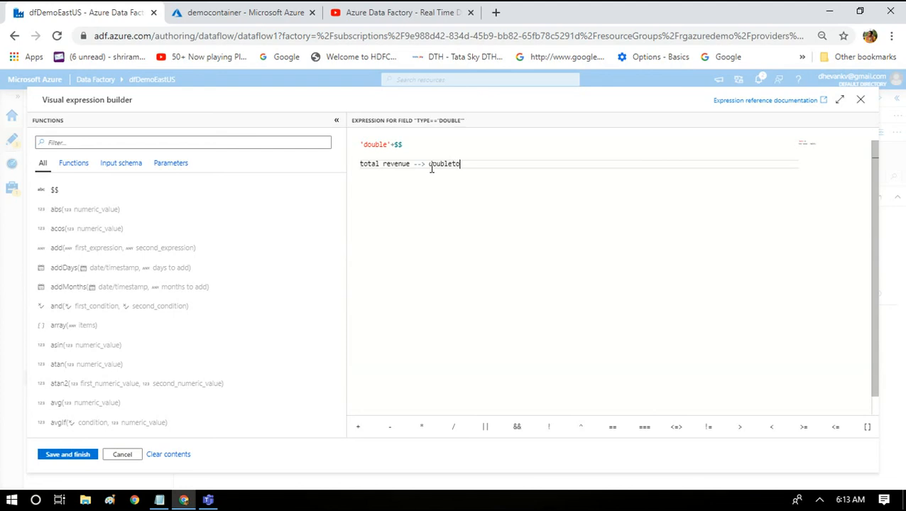
type("evenue")
triple_click(430, 168)
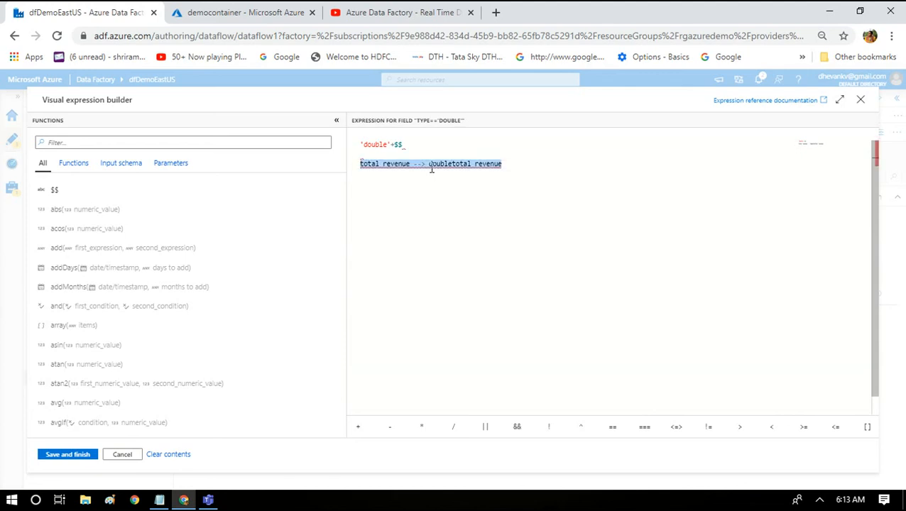
key("BackSpace")
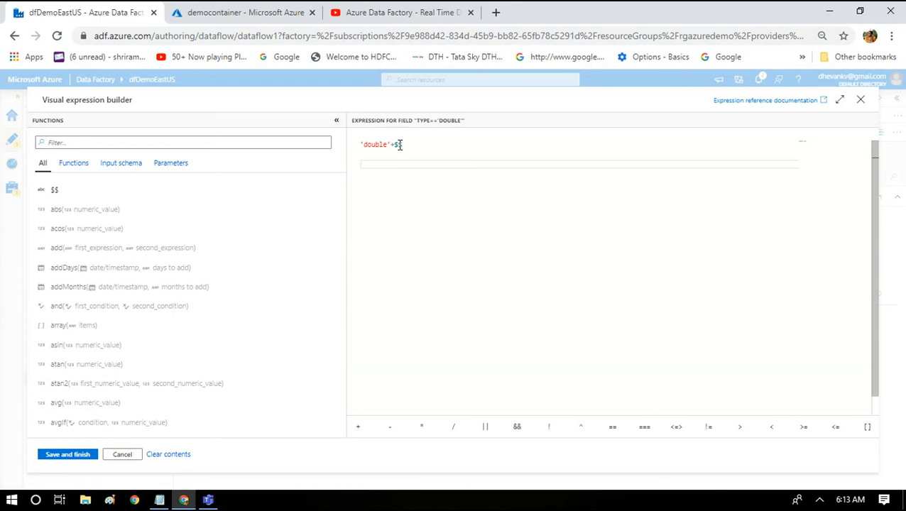
Save the output name expression and show the columns matched by the double-type rule with their output names.
left_click(68, 454)
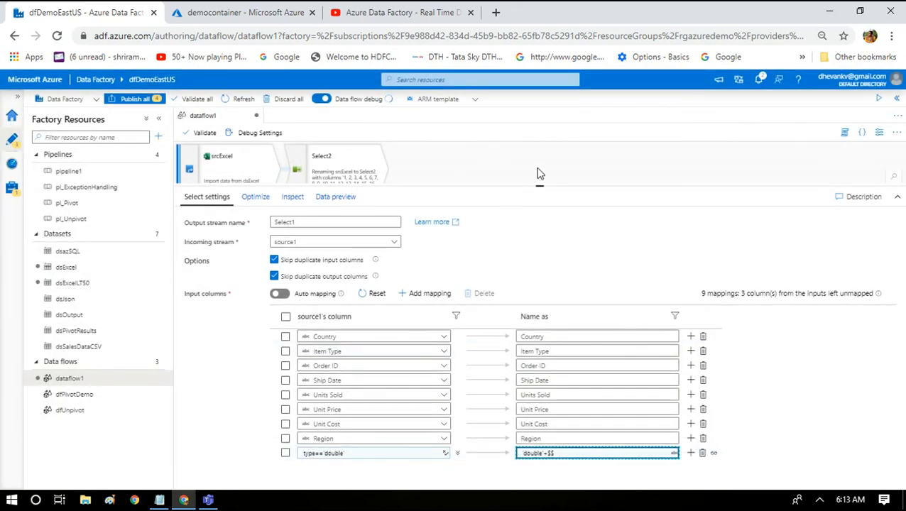
left_click_drag(541, 183, 542, 155)
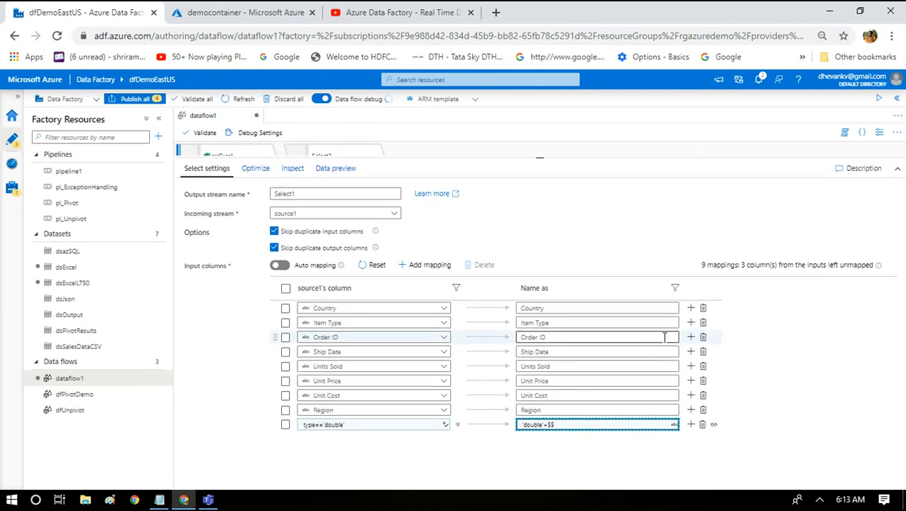
left_click(714, 425)
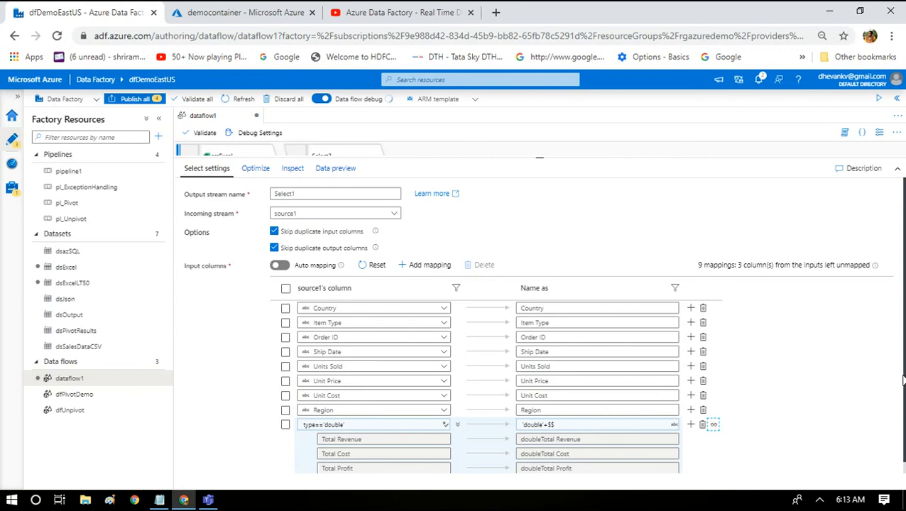
scroll(903, 381, "down", 1)
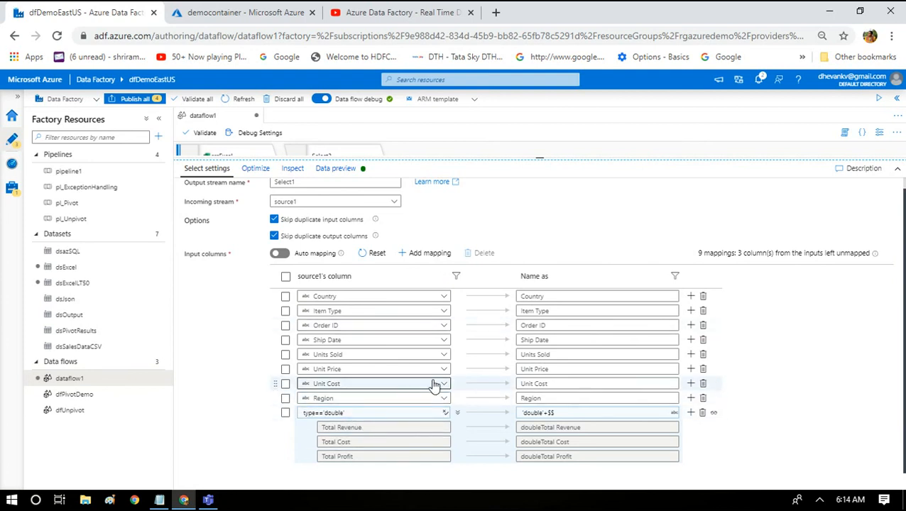
Enlarge the data flow canvas and select the Select1 transformation.
left_click_drag(539, 157, 514, 339)
left_click(678, 220)
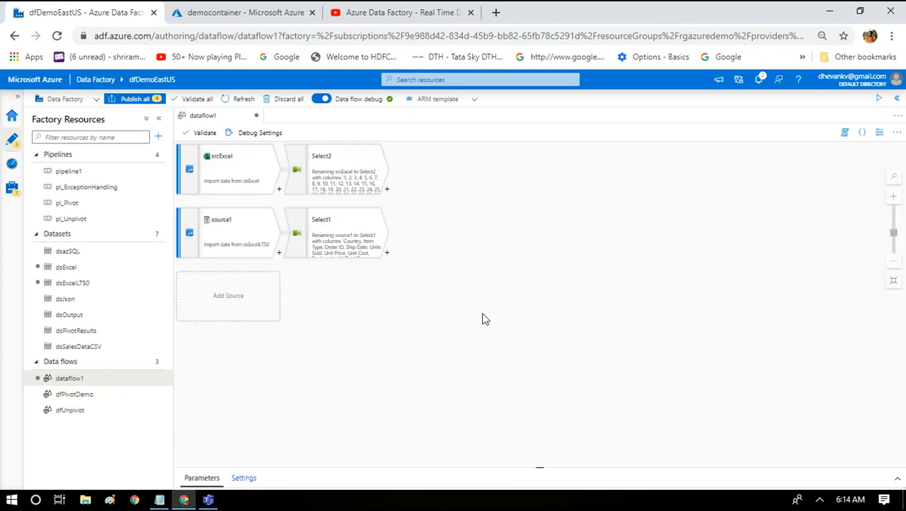
left_click(344, 225)
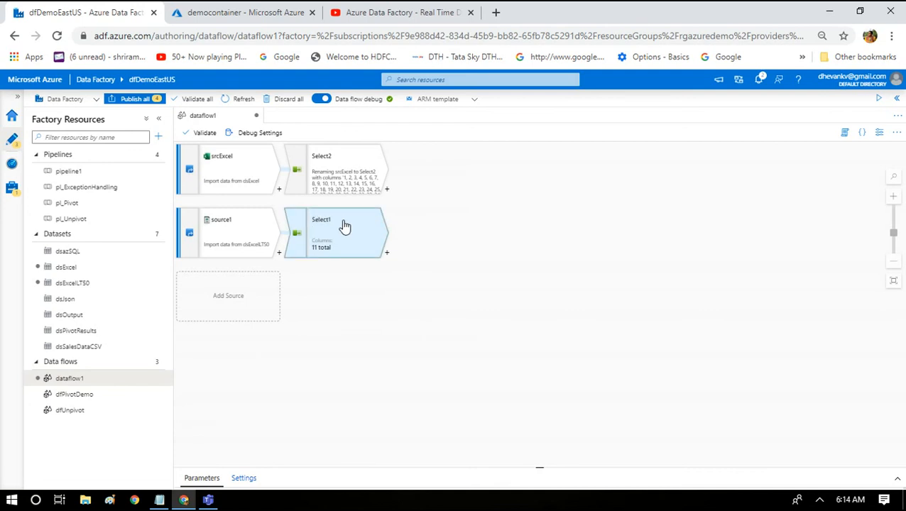